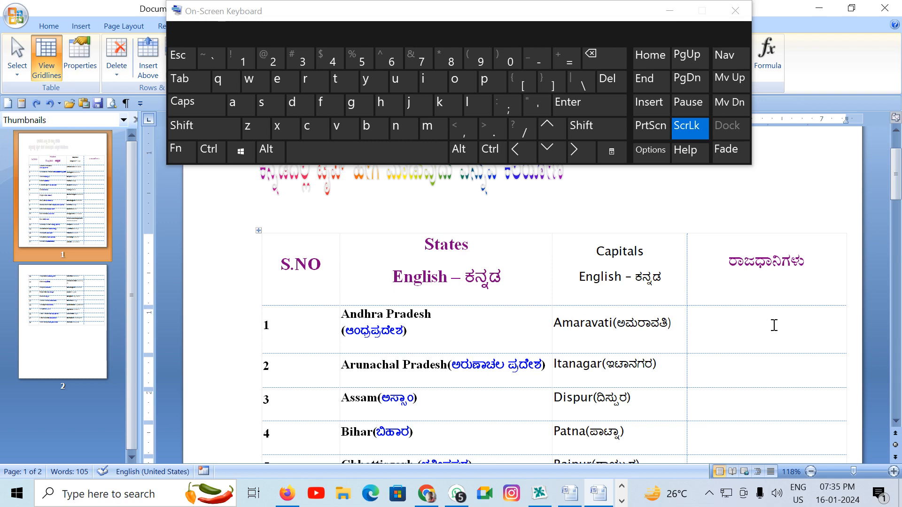
# Enter ಅಮರಾವತಿ in the ರಾಜಧಾನಿಗಳು column of the Andhra Pradesh row.
pyautogui.write('ಅಮರಾ')
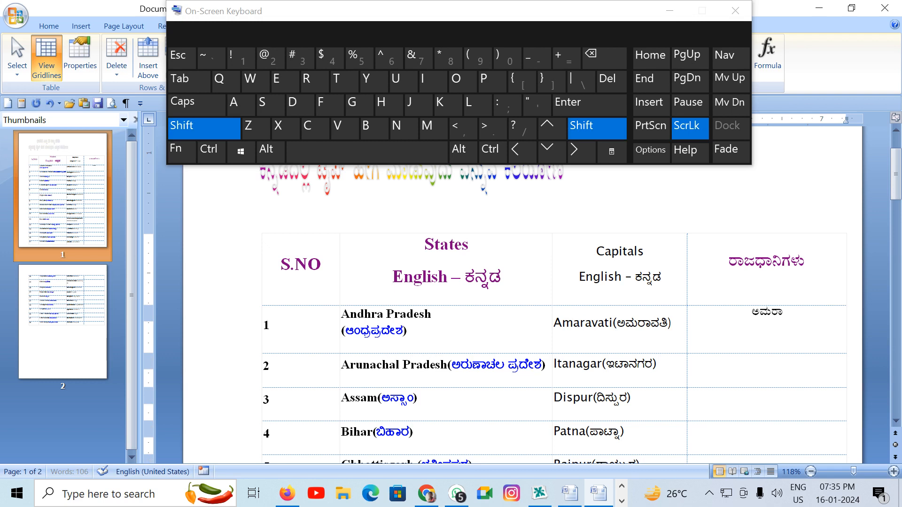
pyautogui.write('ವತಿ')
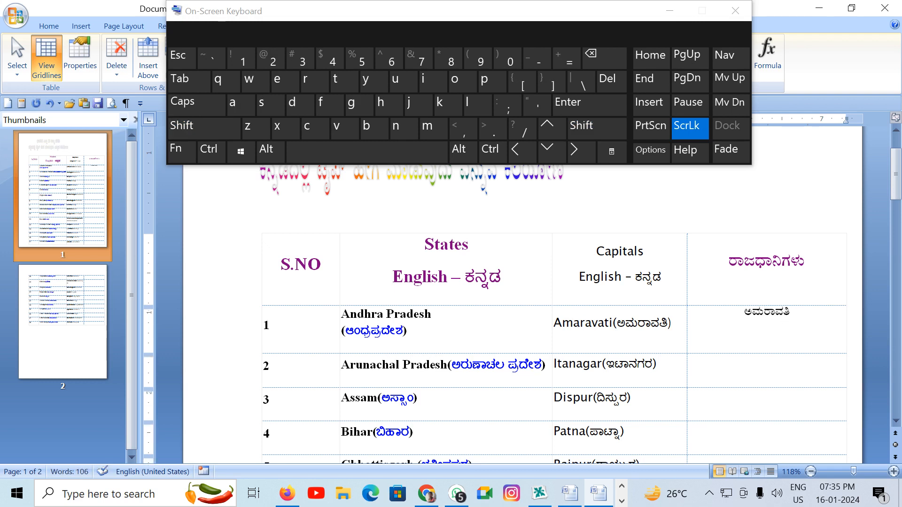
# Set the ರಾಜಧಾನಿಗಳು cells from row 1 to row 28 to font size 14 and centre their text vertically and horizontally.
pyautogui.moveTo(742, 314); pyautogui.dragTo(745, 334)
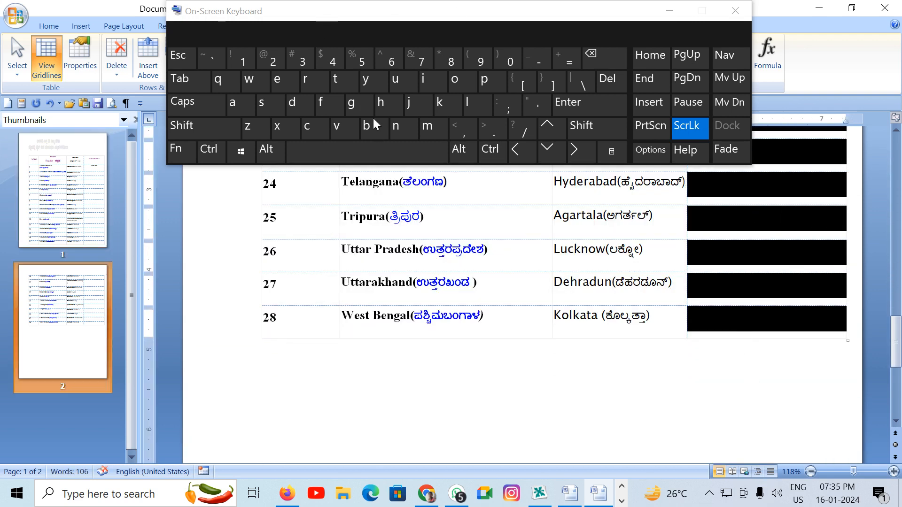
pyautogui.moveTo(393, 14); pyautogui.dragTo(417, 355)
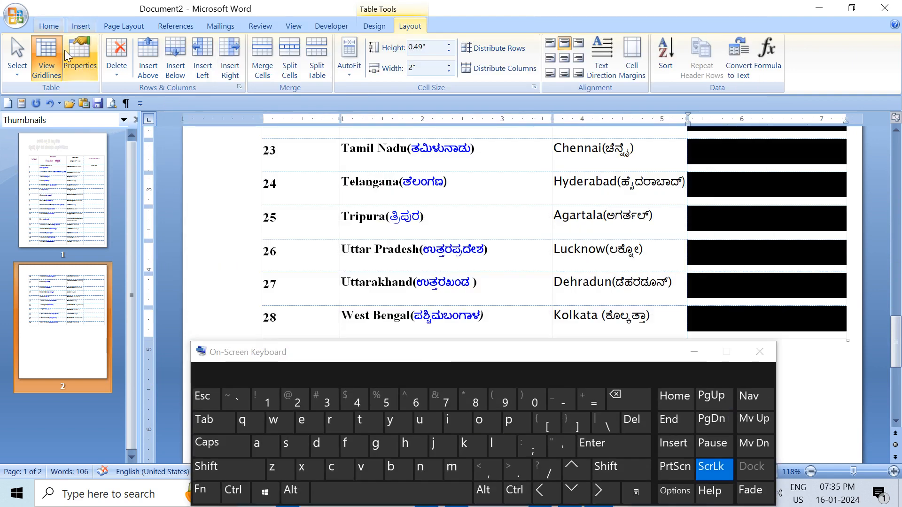
pyautogui.click(48, 26)
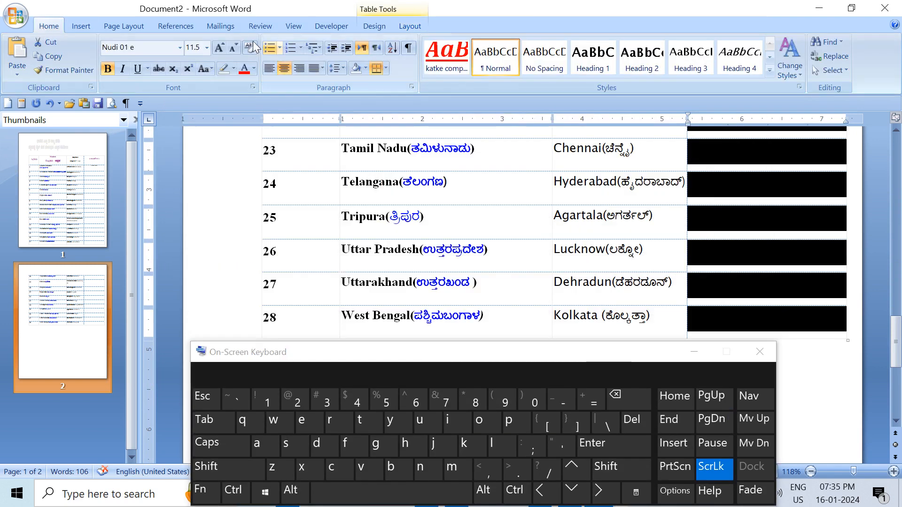
pyautogui.click(220, 47)
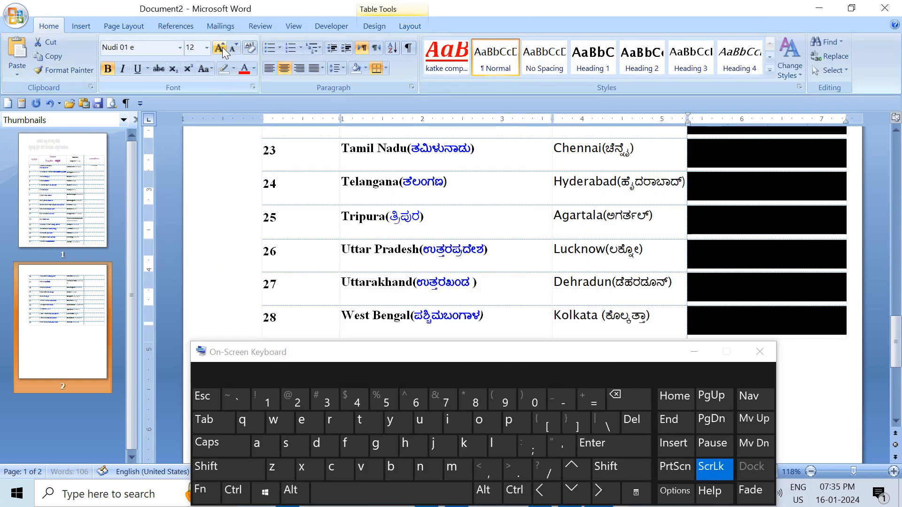
pyautogui.click(409, 26)
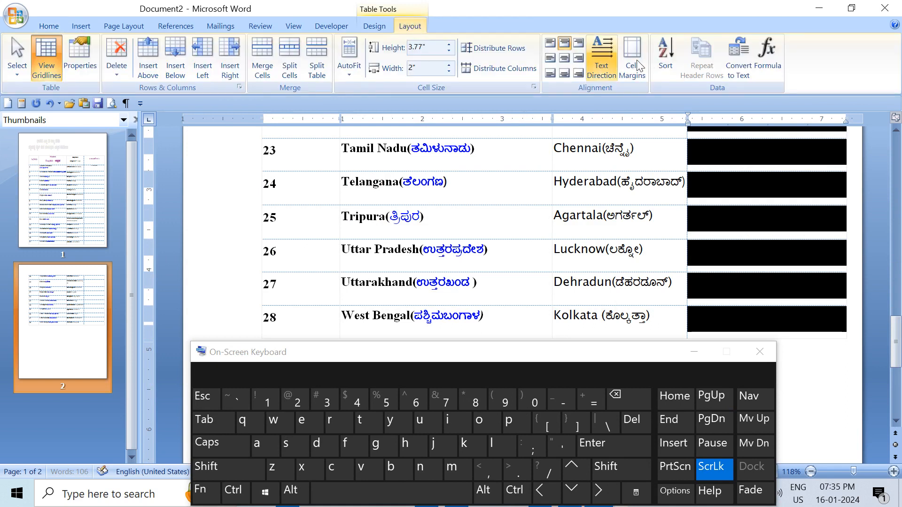
pyautogui.click(564, 58)
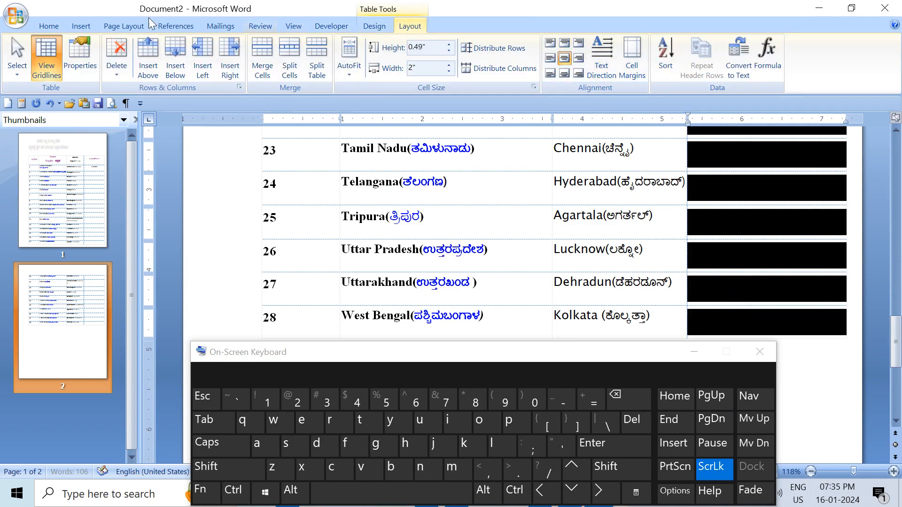
pyautogui.click(49, 26)
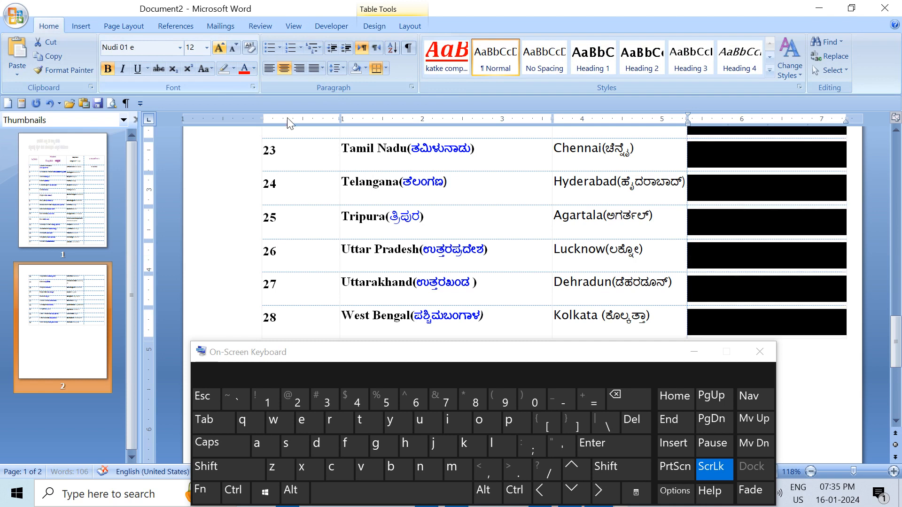
pyautogui.click(218, 48)
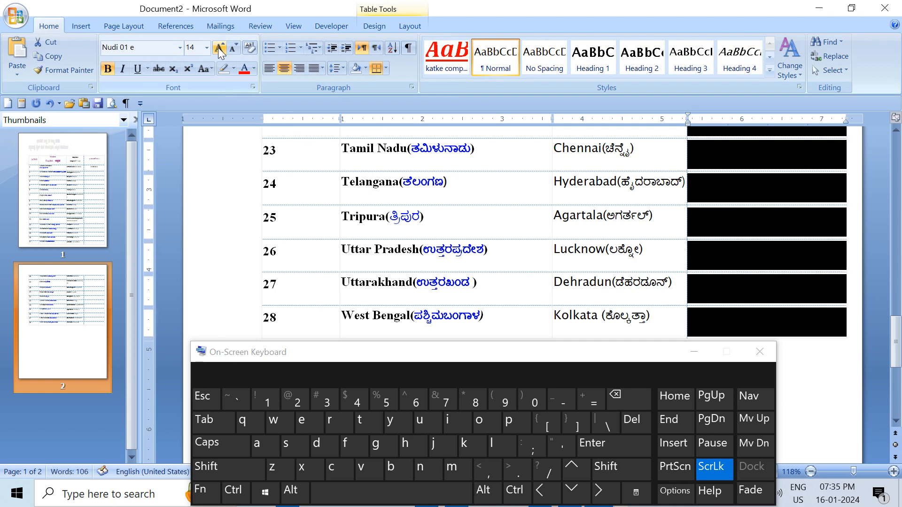
# Enter ಇಟಾನಗರ in the ರಾಜಧಾನಿಗಳು column for Arunachal Pradesh, keeping the on-screen keyboard clear of the table rows.
pyautogui.scroll(5, 494, 237)
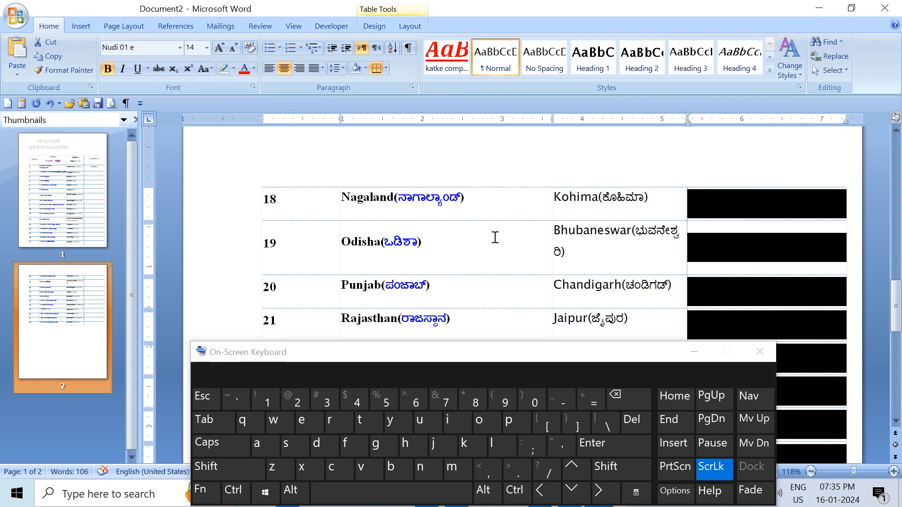
pyautogui.scroll(20, 495, 238)
pyautogui.scroll(-5, 495, 237)
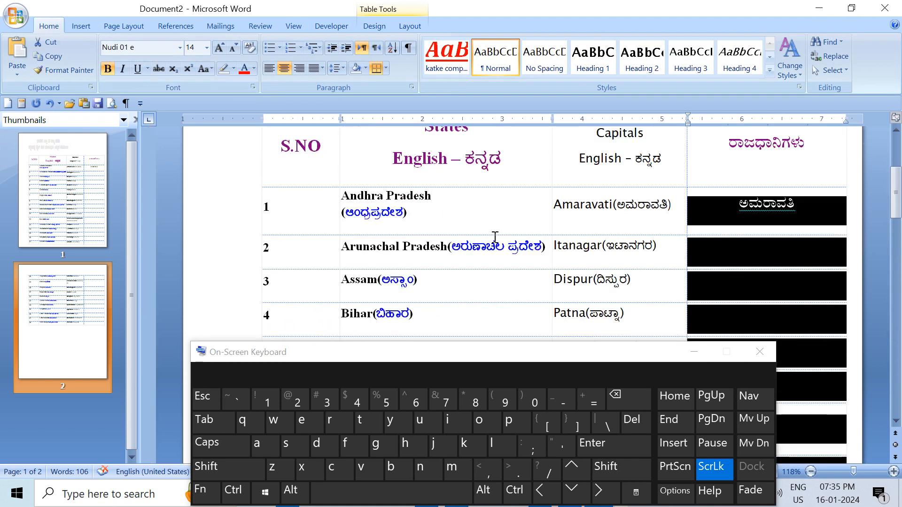
pyautogui.scroll(3, 495, 237)
pyautogui.moveTo(644, 353); pyautogui.dragTo(730, 28)
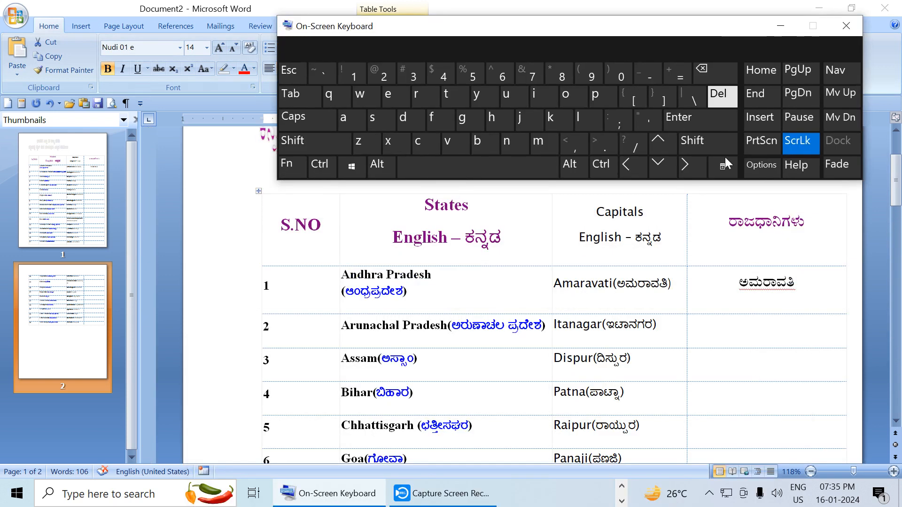
pyautogui.click(751, 326)
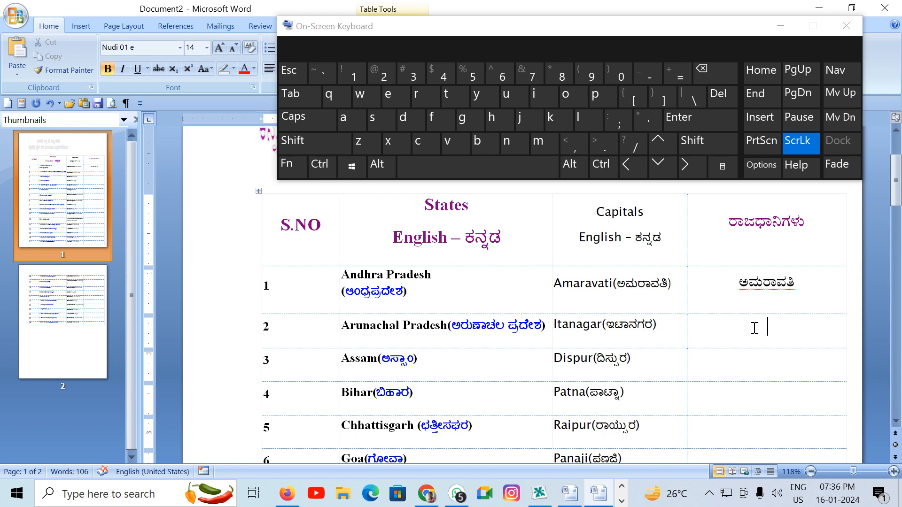
pyautogui.write('iqAngr')
# Enter the capital of Assam in the ರಾಜಧಾನಿಗಳು column and correct its spelling to ದಿಸ್ಪುರ.
pyautogui.write('d')
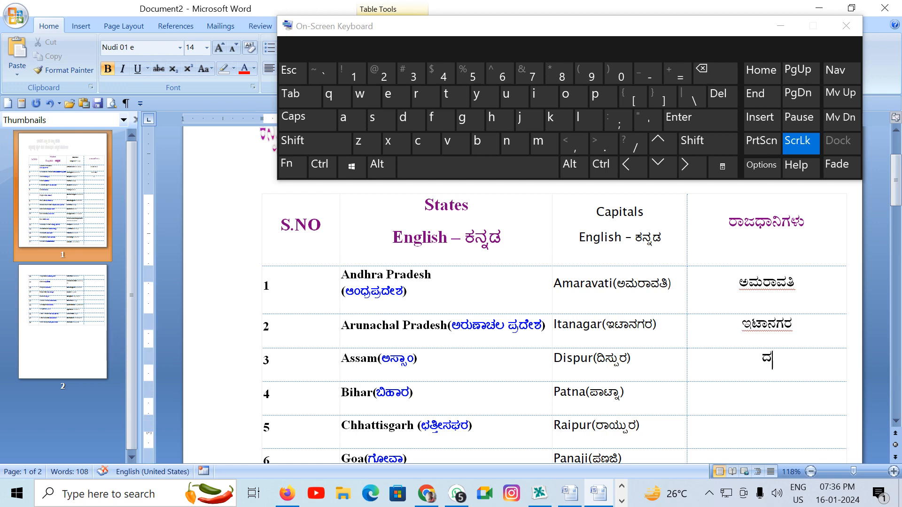
pyautogui.write('isfpur')
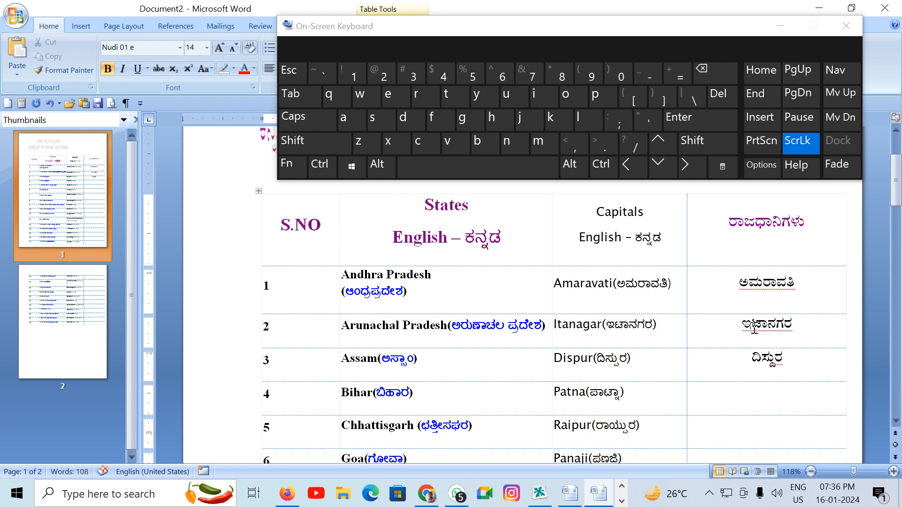
pyautogui.click(792, 362)
pyautogui.press('BackSpace')
pyautogui.press('BackSpace')
pyautogui.press('BackSpace')
pyautogui.press('BackSpace')
pyautogui.press('BackSpace')
pyautogui.write('ಸ್')
pyautogui.press('BackSpace')
pyautogui.write('್ಪ')
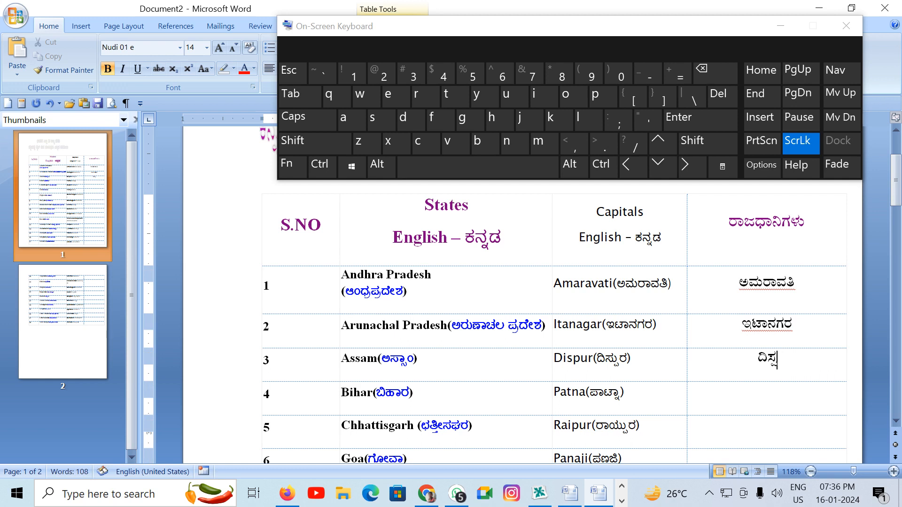
pyautogui.write('ುರ')
# Fill the ರಾಜಧಾನಿಗಳು column with ಪಾಟ್ನಾ for Bihar and ರಾಯ್ಪುರ for Chhattisgarh.
pyautogui.press('Down')
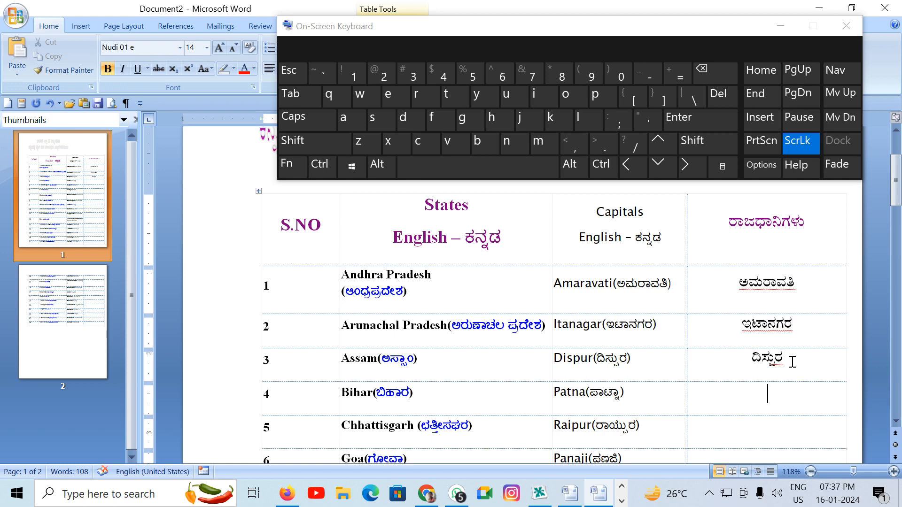
pyautogui.write('pAt')
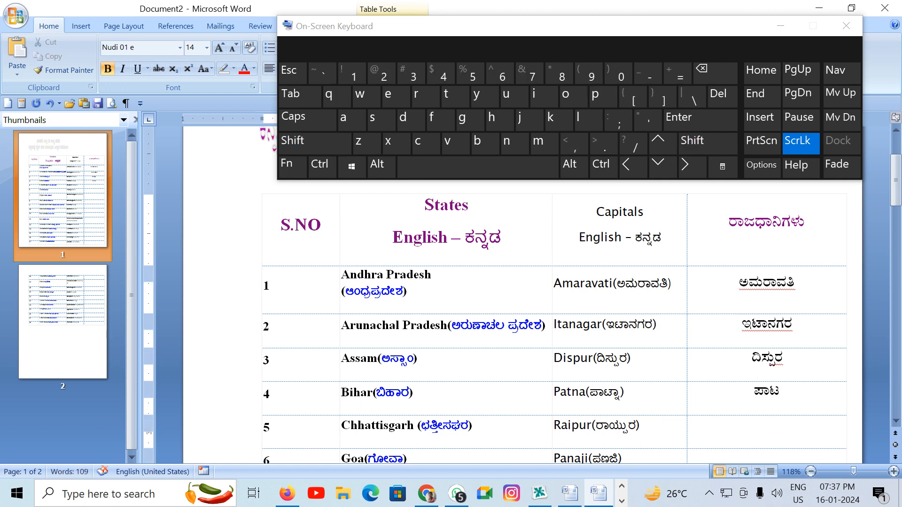
pyautogui.write('fnA')
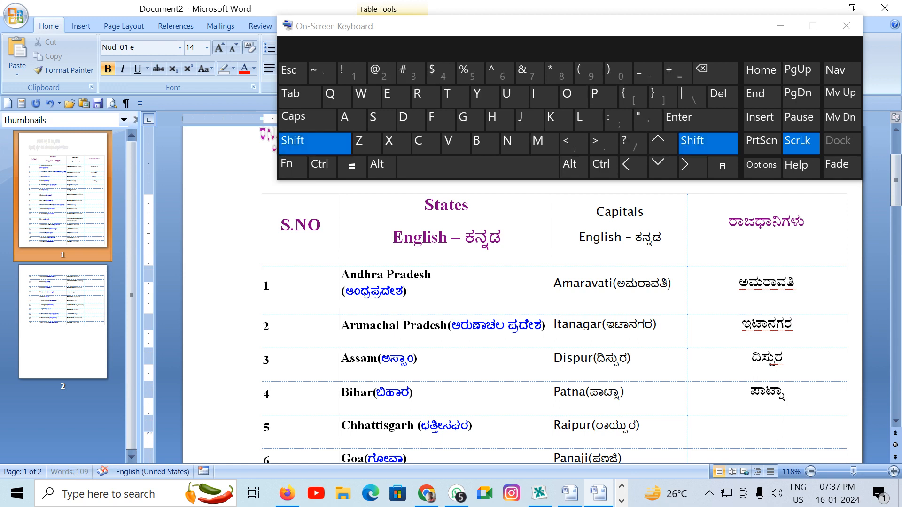
pyautogui.press('Down')
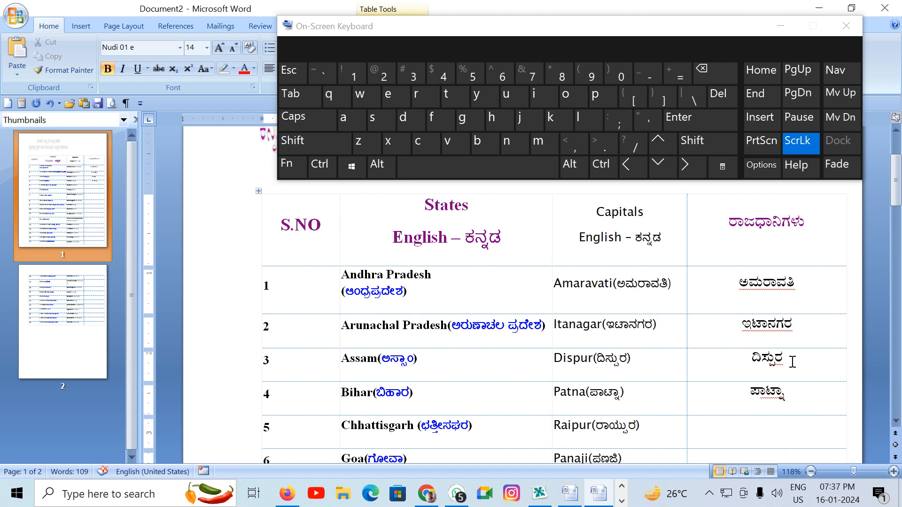
pyautogui.write('rA')
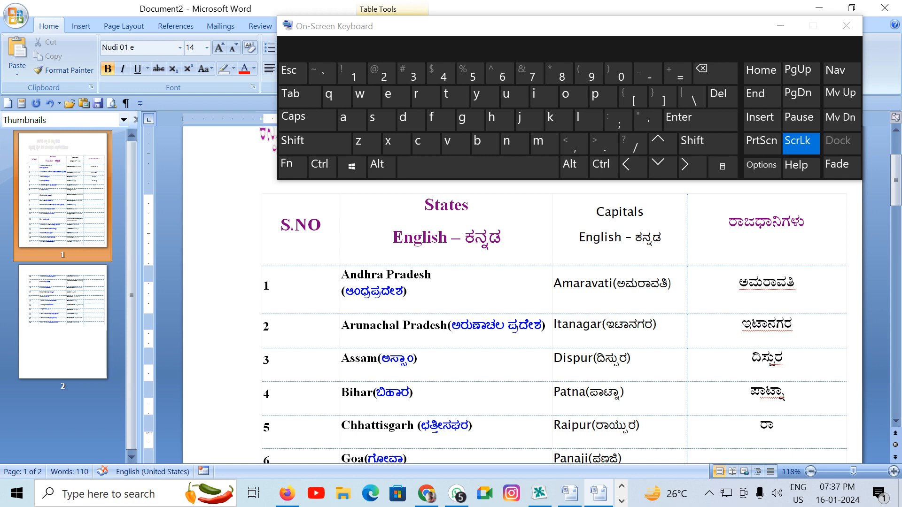
pyautogui.write('ypura')
pyautogui.scroll(-1, 792, 361)
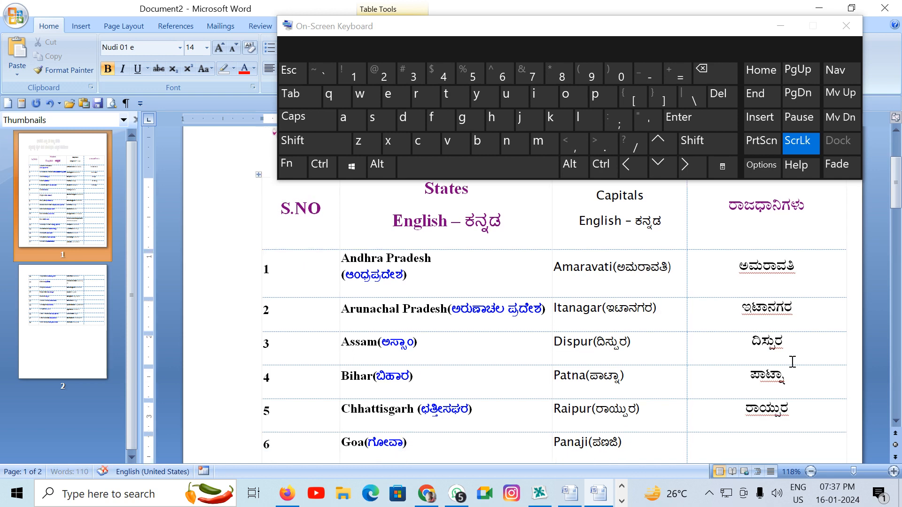
# Fill the ರಾಜಧಾನಿಗಳು column with ಪಣಜಿ for Goa and ಗಾಂಧಿನಗರ for Gujarat.
pyautogui.press('Down')
pyautogui.write('pa')
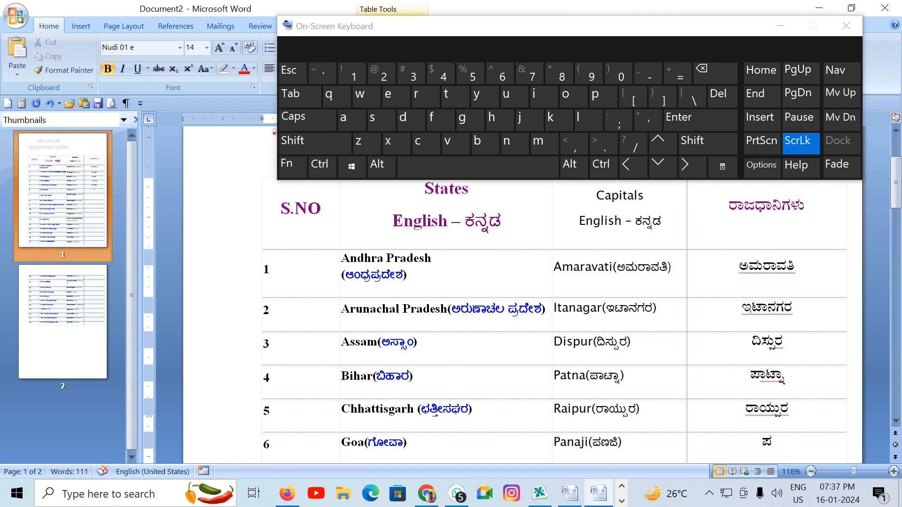
pyautogui.write('Nji')
pyautogui.press('Down')
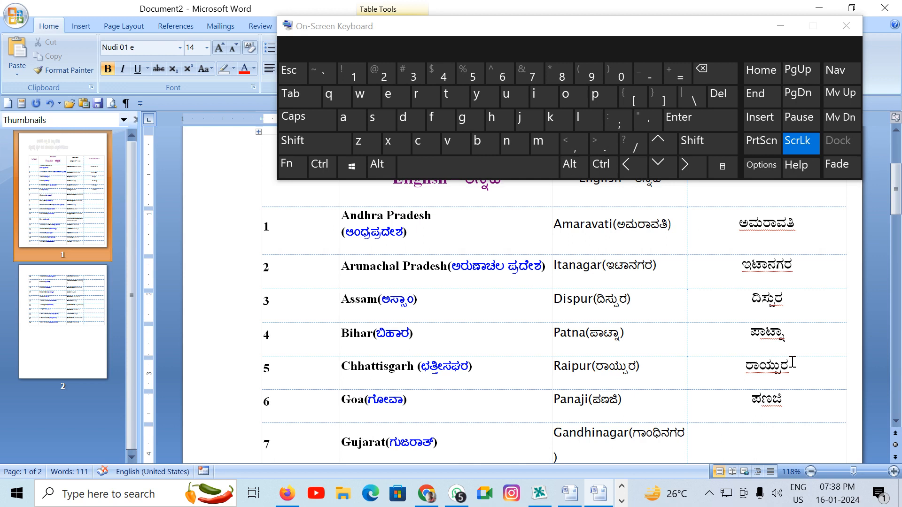
pyautogui.write('gA')
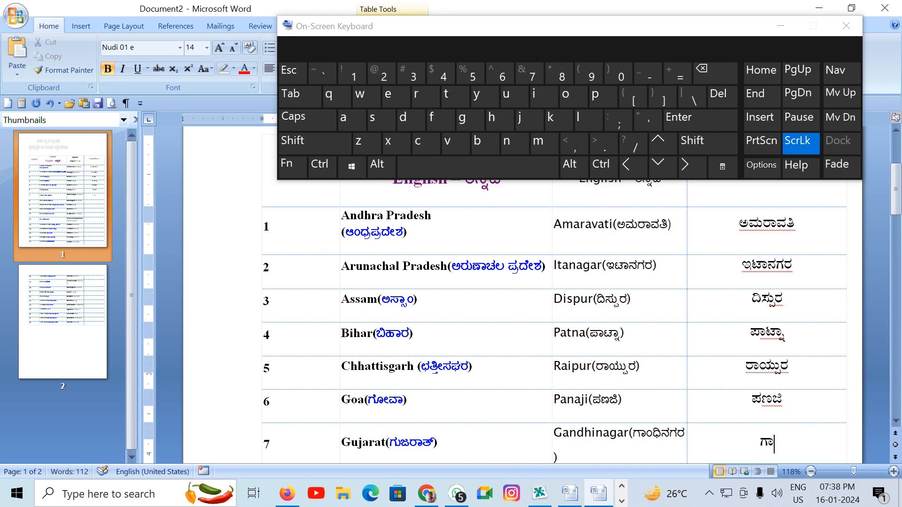
pyautogui.write('M')
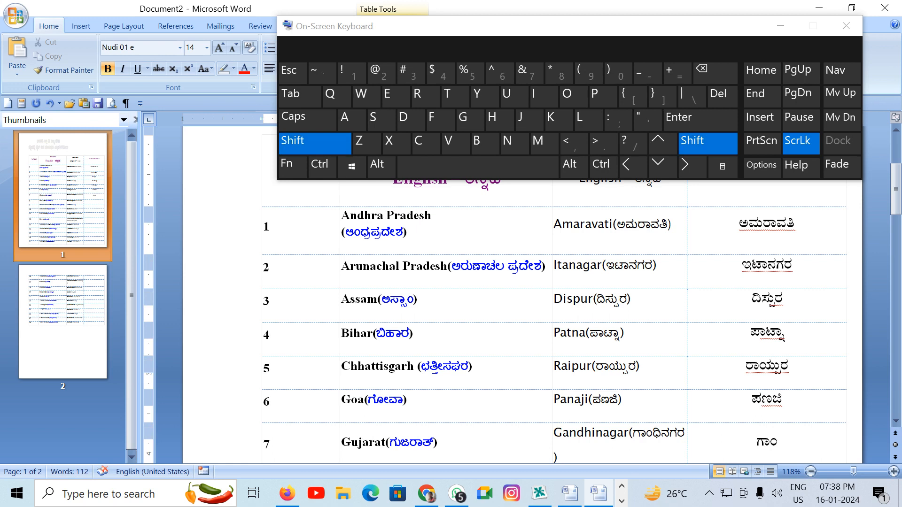
pyautogui.write('Di')
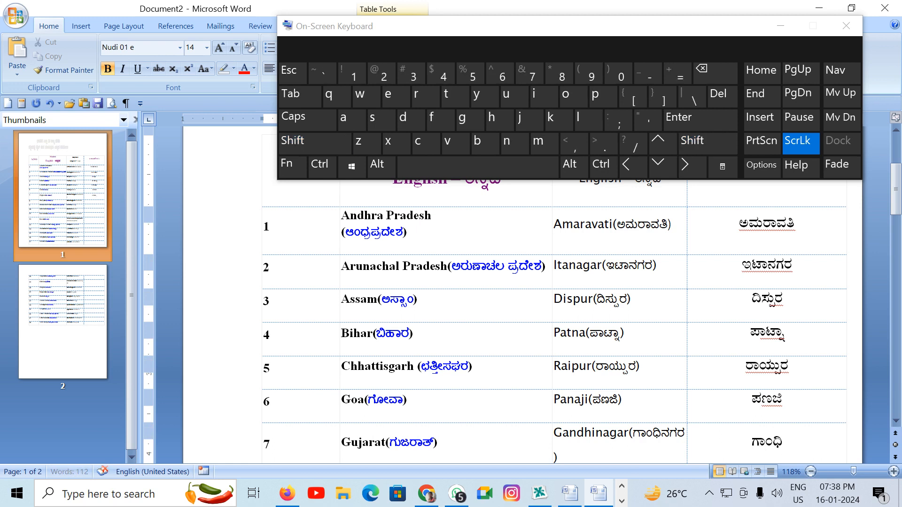
pyautogui.write('nagara')
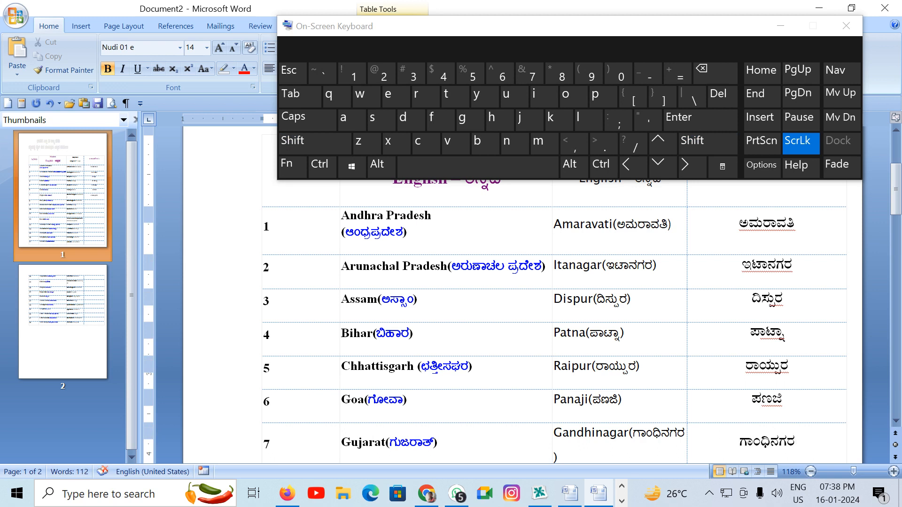
# Fill the ರಾಜಧಾನಿಗಳು column with ಚಂಡಿಗಡ್ for Haryana and ಶಿಮ್ಲಾ for Himachal Pradesh.
pyautogui.press('Down')
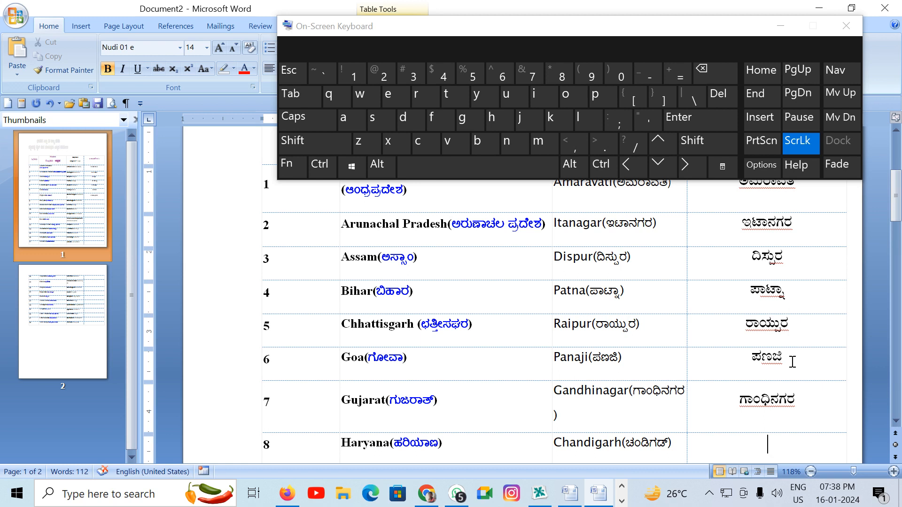
pyautogui.write('c')
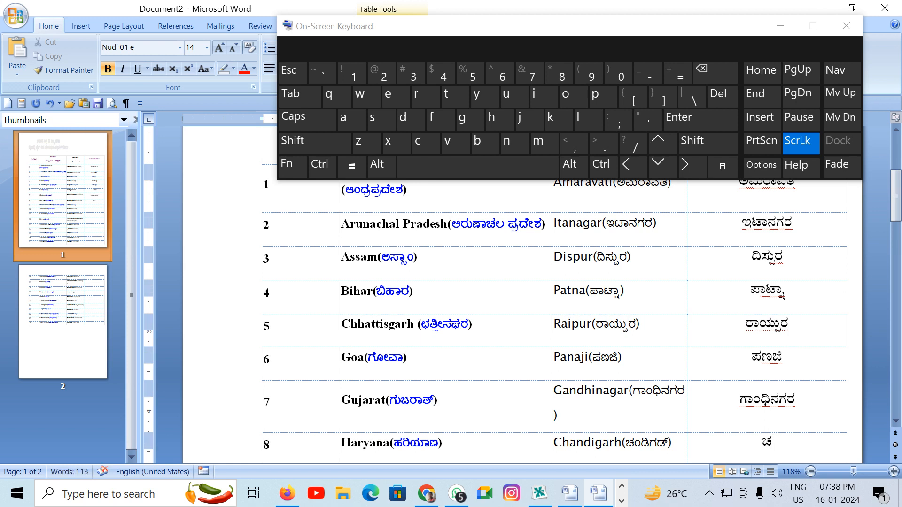
pyautogui.write('Mwigwf')
pyautogui.scroll(-1, 792, 362)
pyautogui.press('Down')
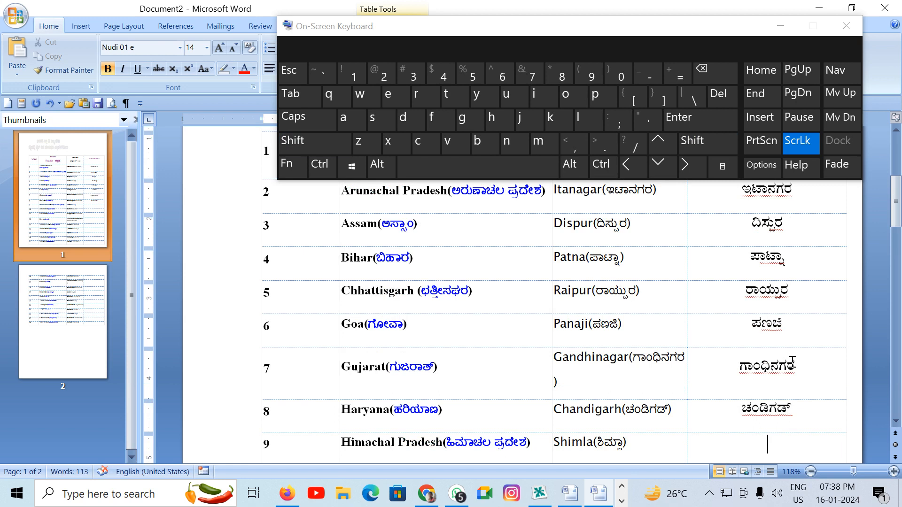
pyautogui.write('S')
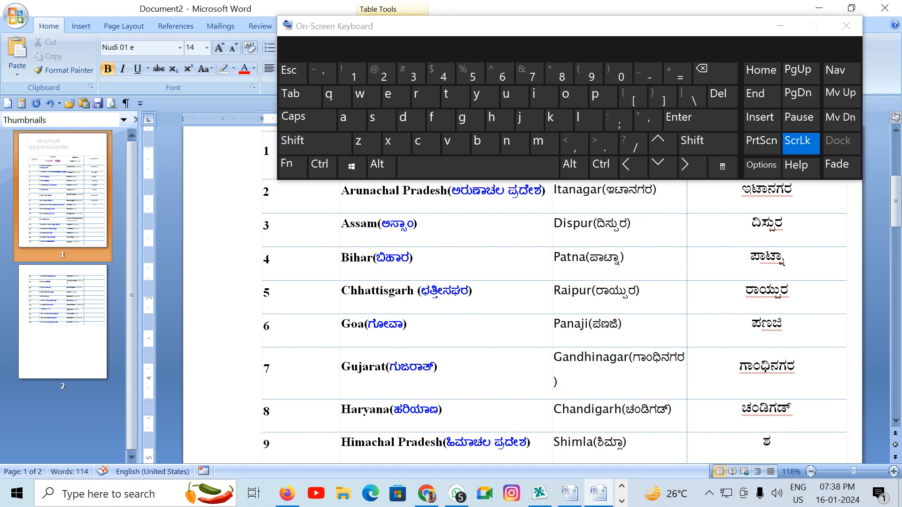
pyautogui.write('imlA')
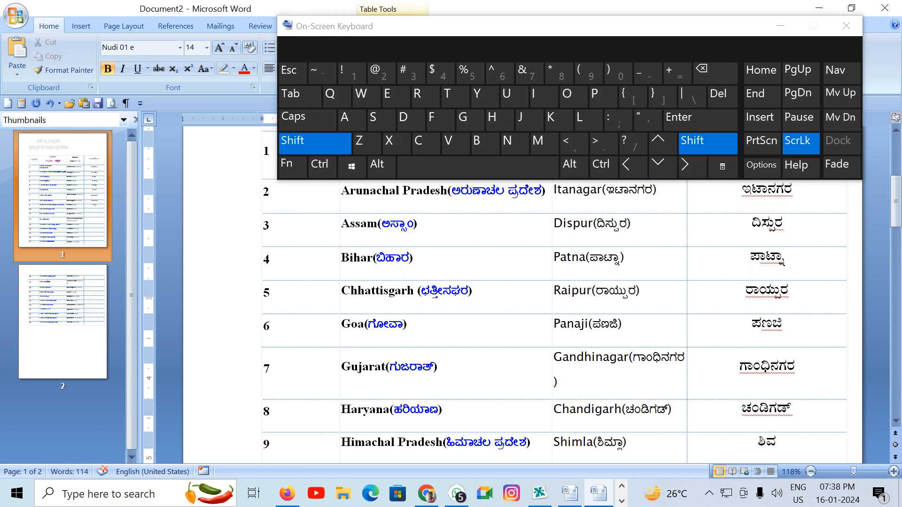
pyautogui.press('Down')
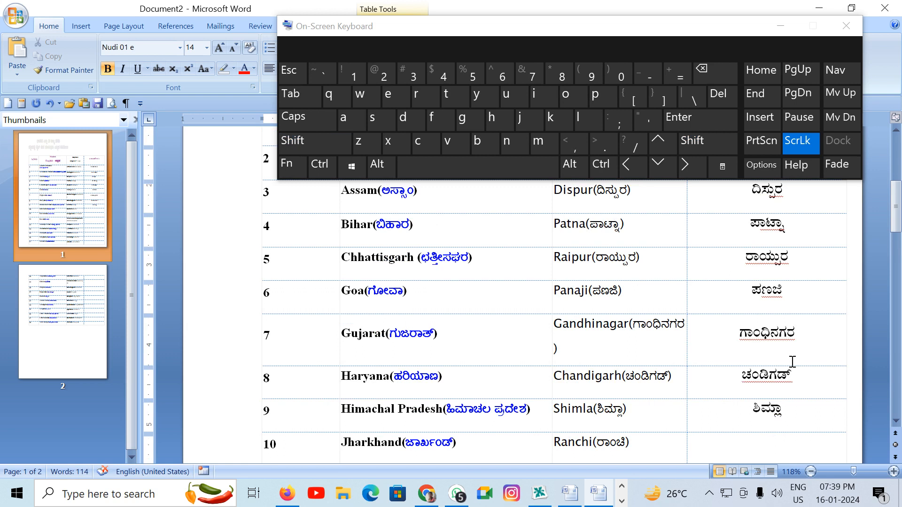
# Fill the ರಾಜಧಾನಿಗಳು column with ರಾಂಚಿ for Jharkhand and ಬೆಂಗಳೂರು for Karnataka.
pyautogui.write('rA')
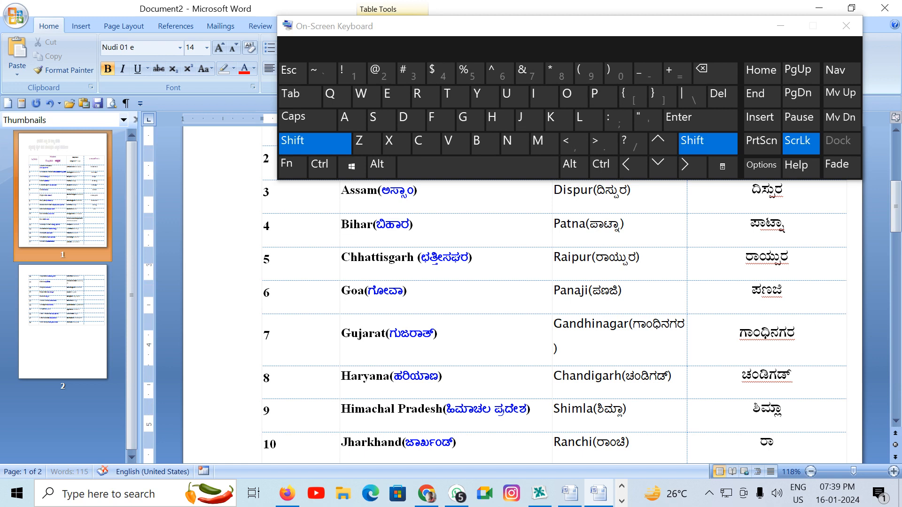
pyautogui.write('M')
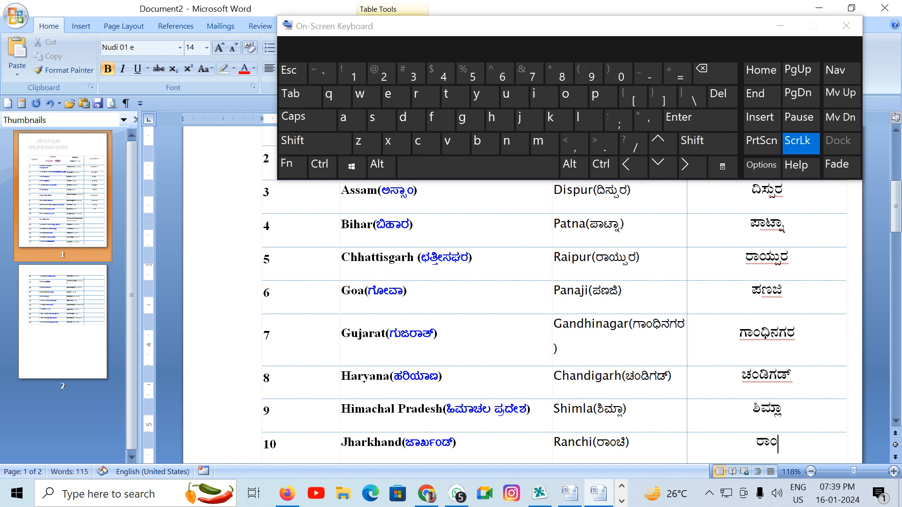
pyautogui.write('ci')
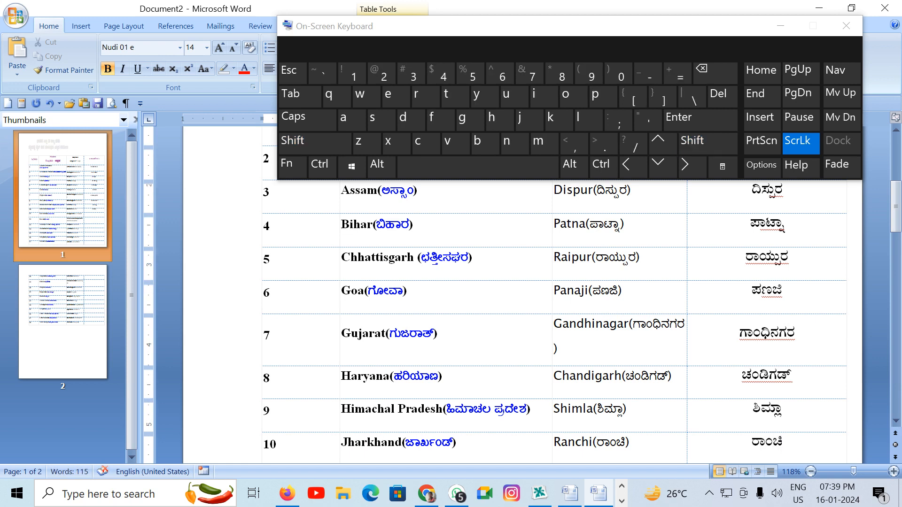
pyautogui.scroll(-1, 793, 361)
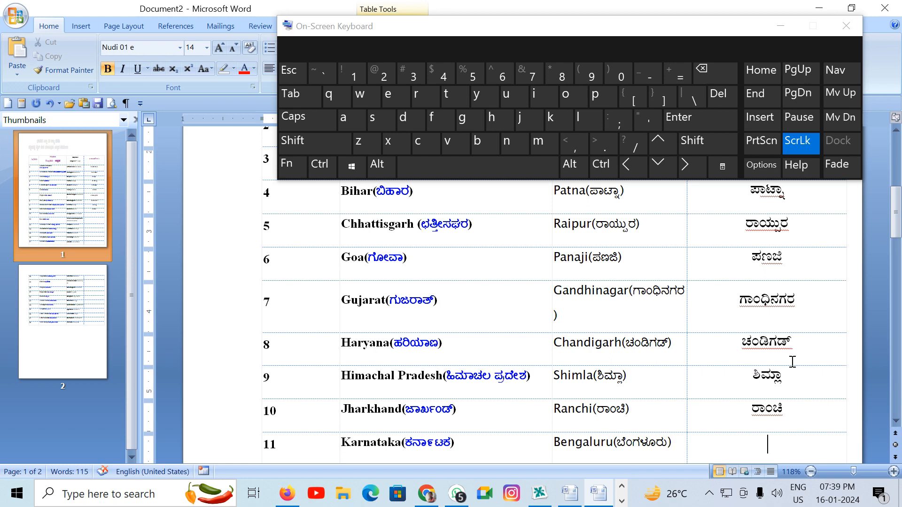
pyautogui.write('be')
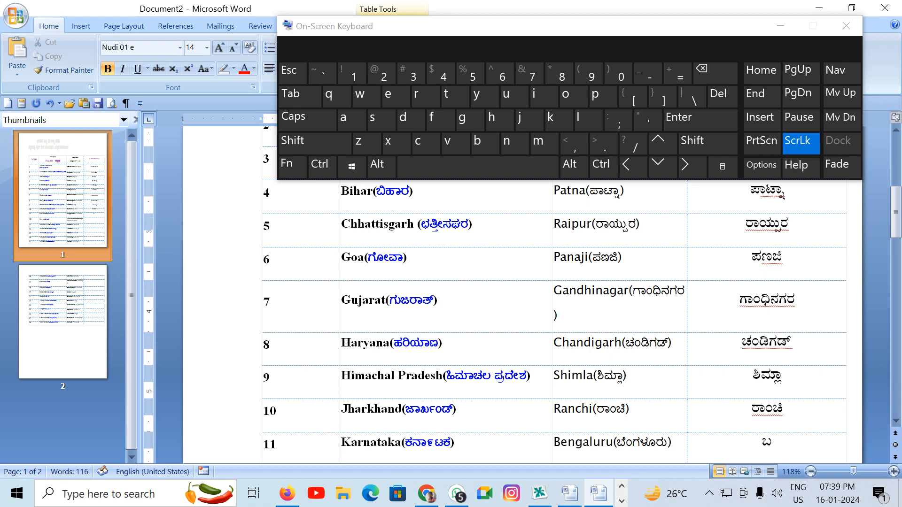
pyautogui.write('M')
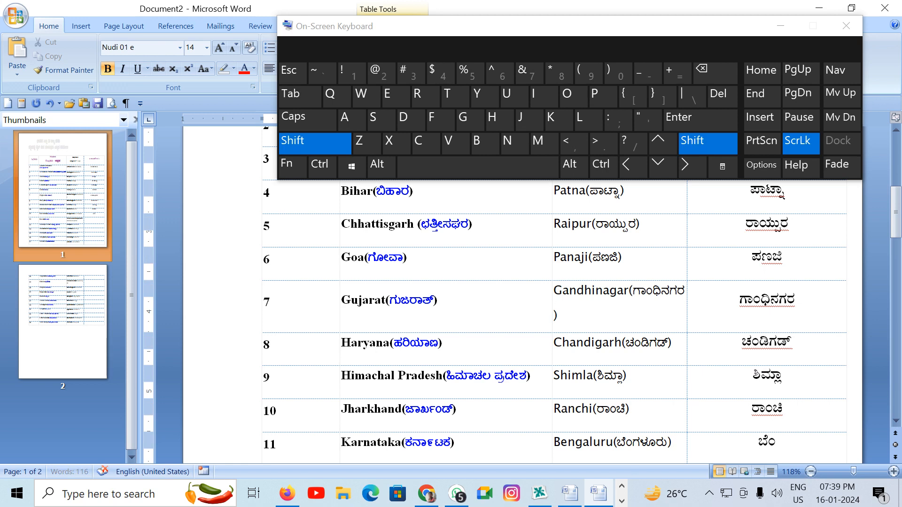
pyautogui.write('g')
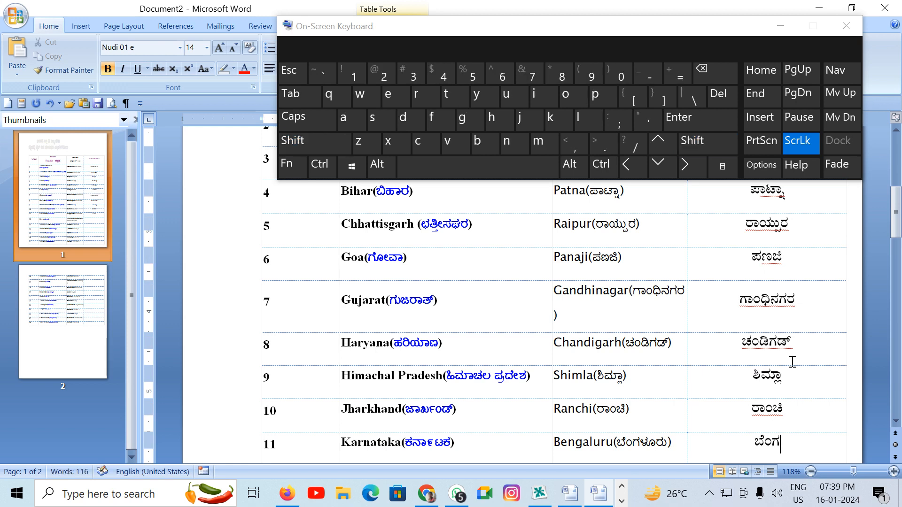
pyautogui.write('L')
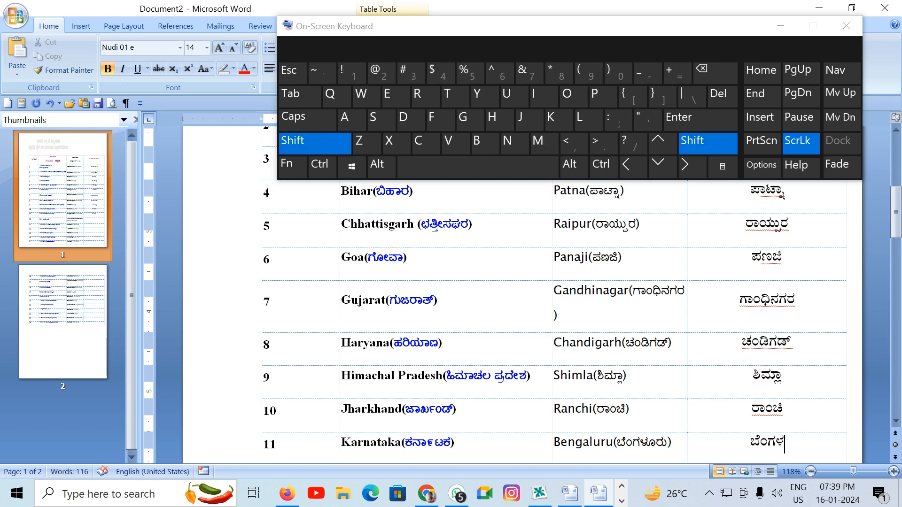
pyautogui.write('Uru')
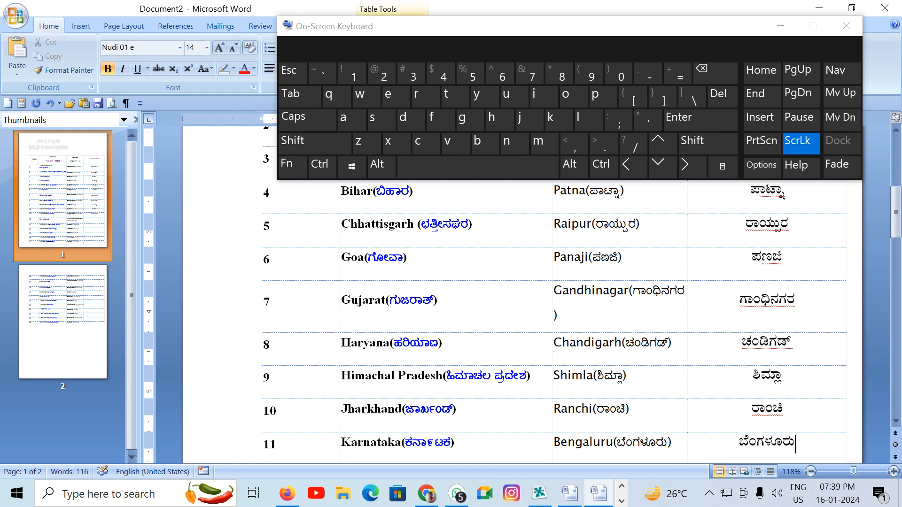
# Fill the ರಾಜಧಾನಿಗಳು column with ತಿರುವನಂತಪುರಂ for Kerala and ಭೋಪಾಲ್ for Madhya Pradesh.
pyautogui.press('Down')
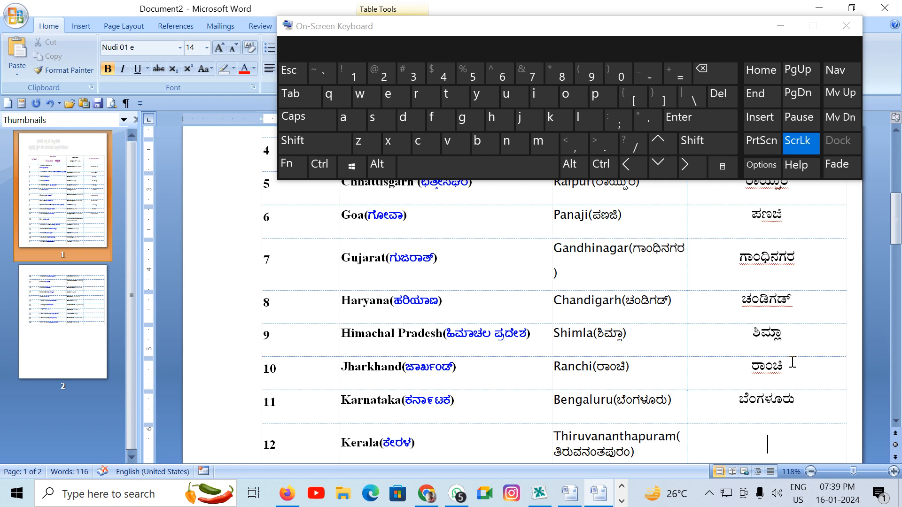
pyautogui.write('ತಿರುವ')
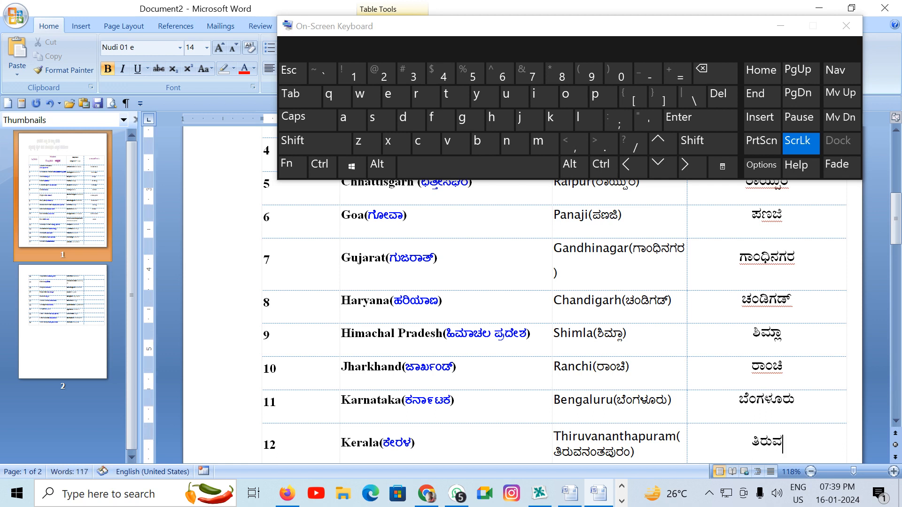
pyautogui.write('ನಂತಪು')
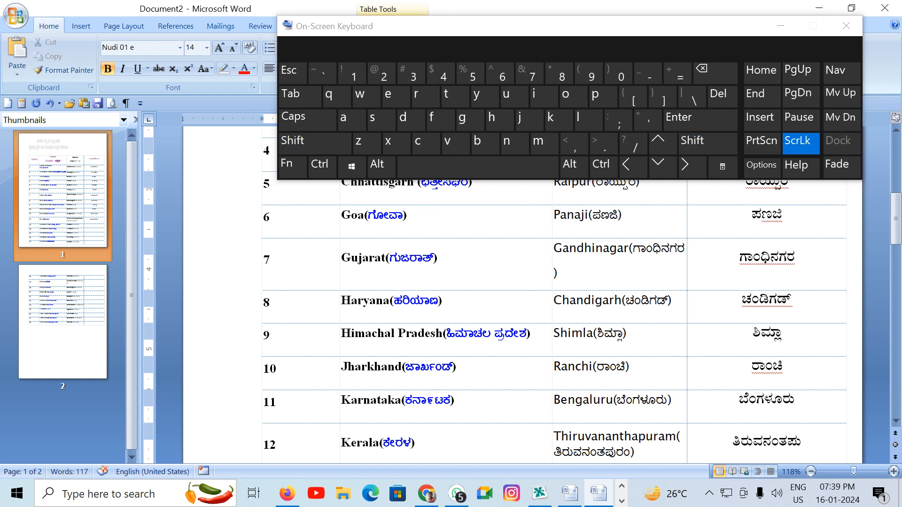
pyautogui.write('ರಂ')
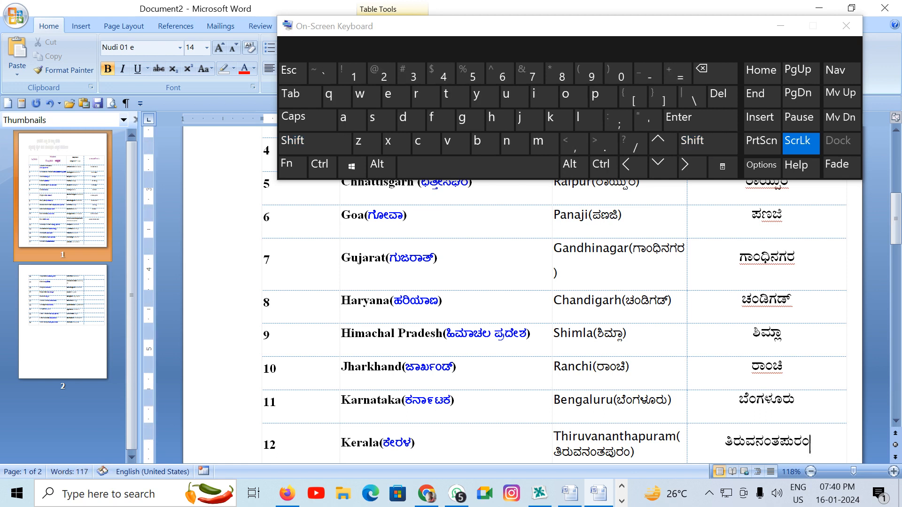
pyautogui.press('Down')
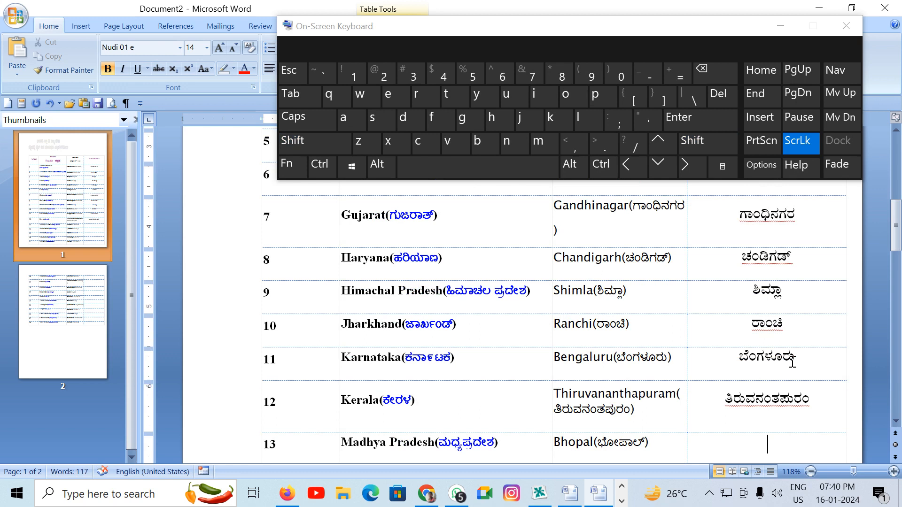
pyautogui.press('shift')
pyautogui.write('BO')
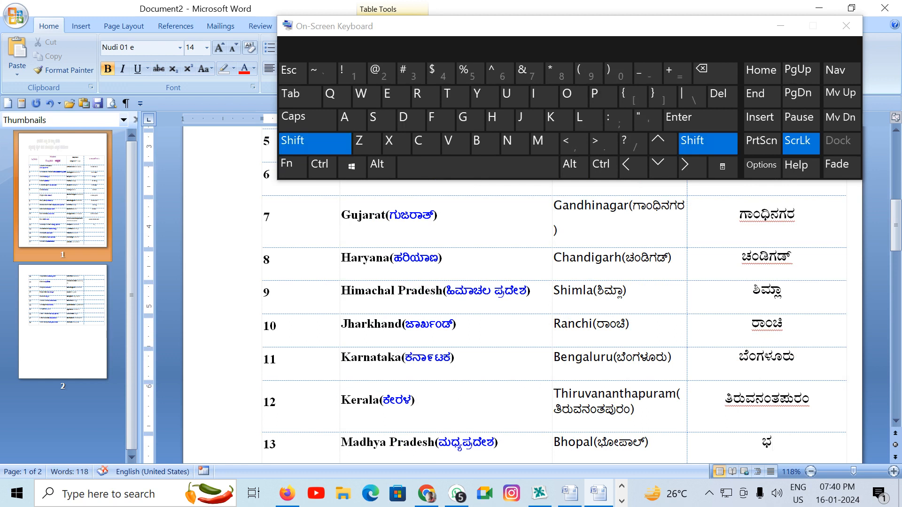
pyautogui.write('pAl')
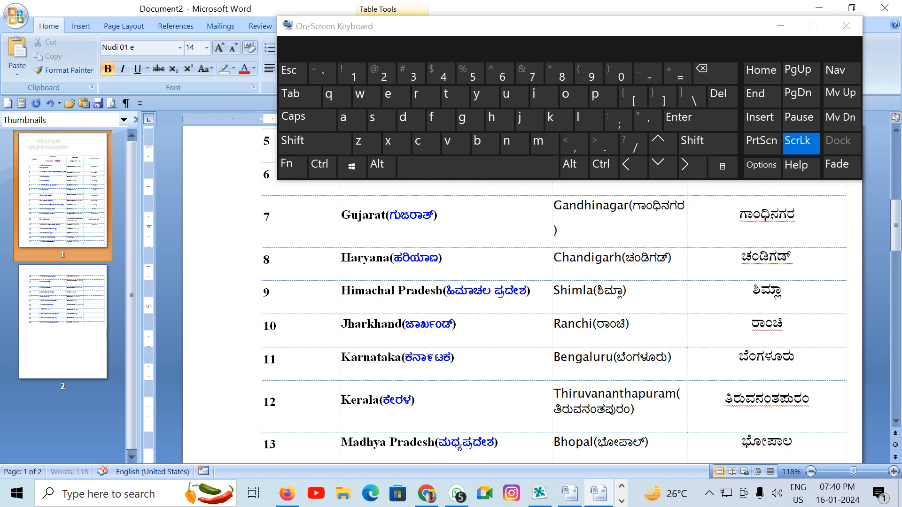
pyautogui.write('f')
# Fill the ರಾಜಧಾನಿಗಳು column with ಮುಂಬೈ for Maharashtra and ಇಂಪಾಲ್ for Manipur.
pyautogui.press('Down')
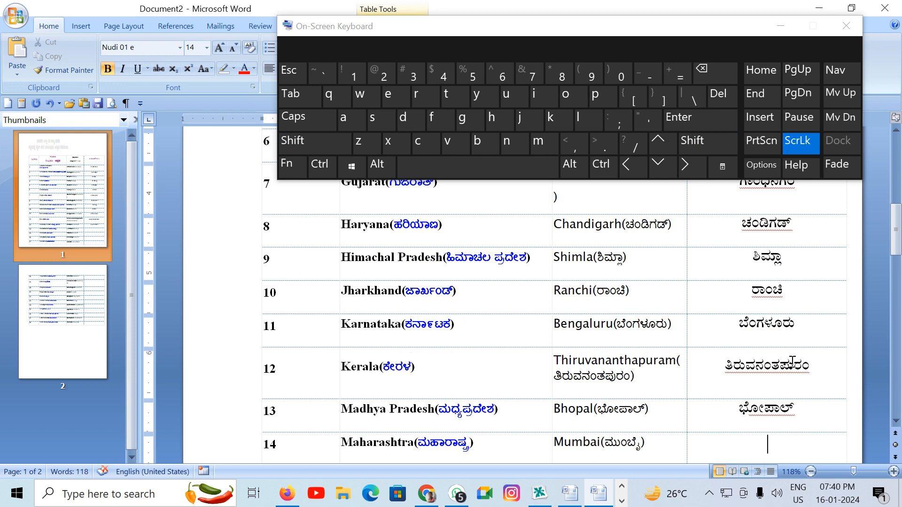
pyautogui.write('ಮುಂಬ')
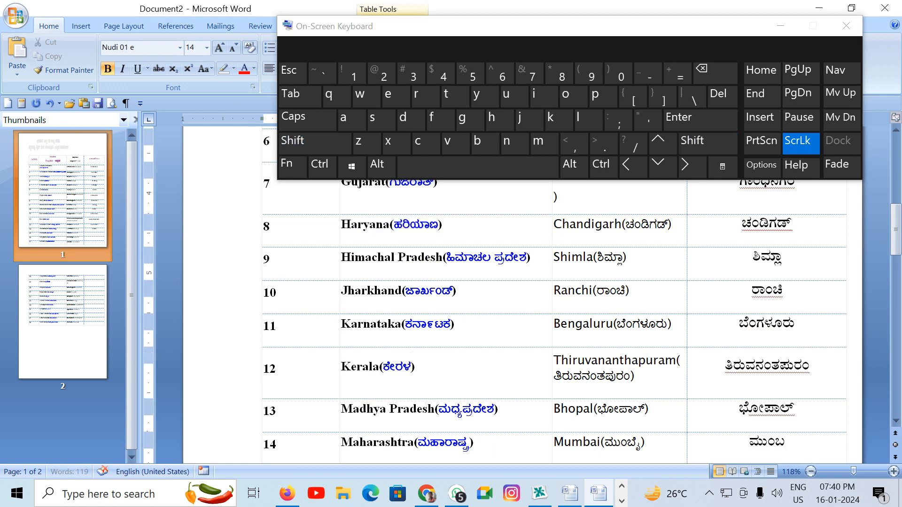
pyautogui.write('ೈ')
pyautogui.press('Down')
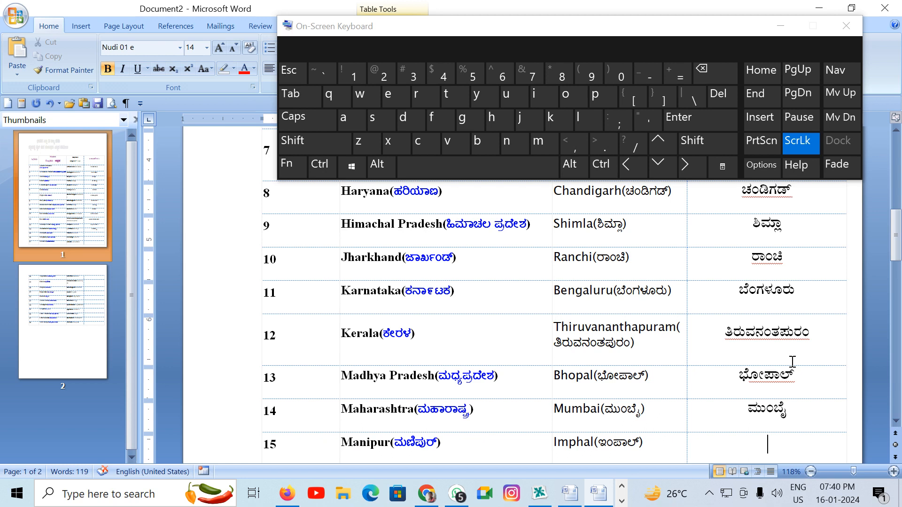
pyautogui.write('iMpAlf')
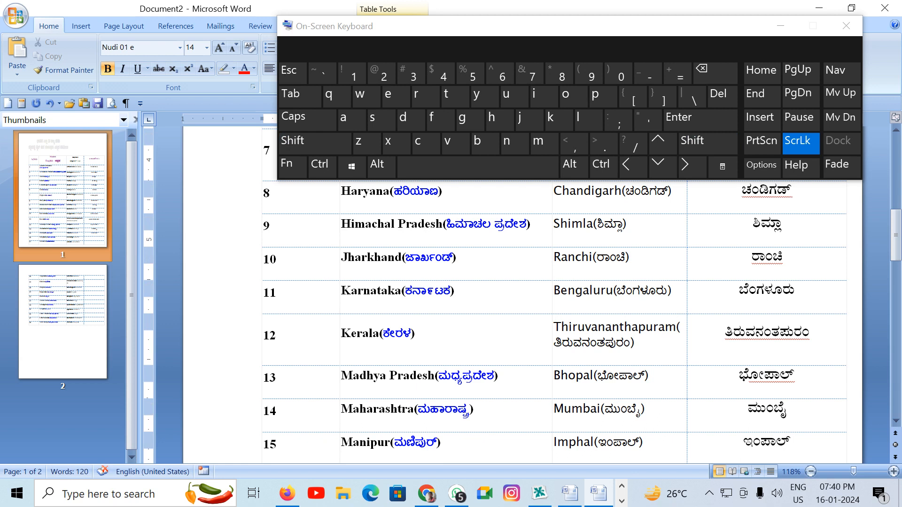
# Enter ಶಿಲಾಂಗ್ as the capital of Meghalaya in the ರಾಜಧಾನಿಗಳು column, correcting the first letters.
pyautogui.press('Down')
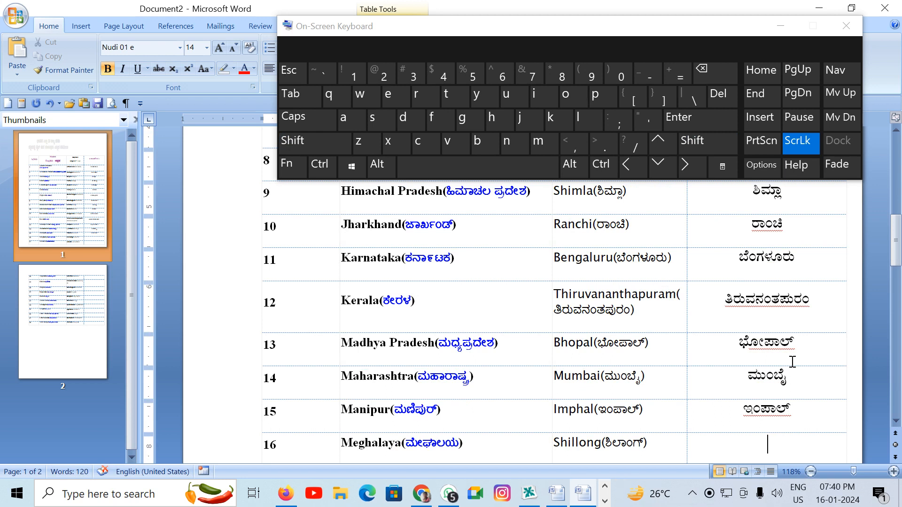
pyautogui.write('SI')
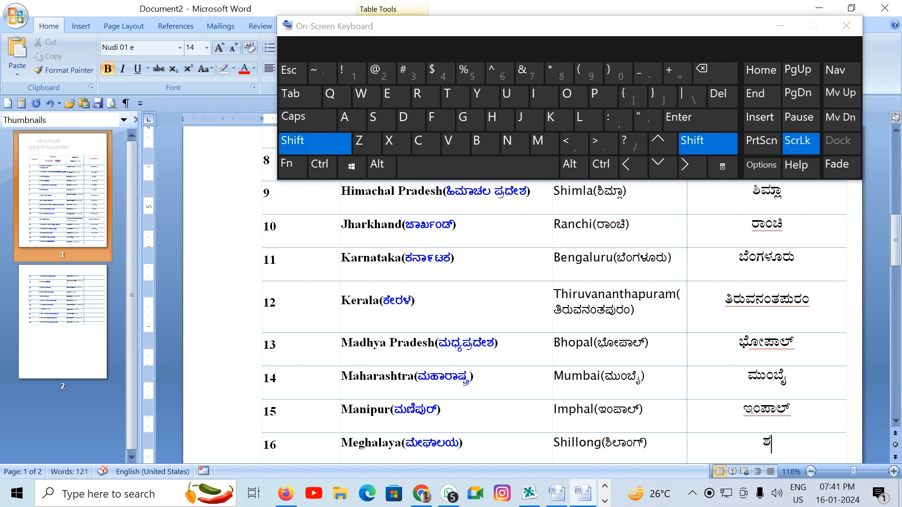
pyautogui.write('l')
pyautogui.press('BackSpace')
pyautogui.press('BackSpace')
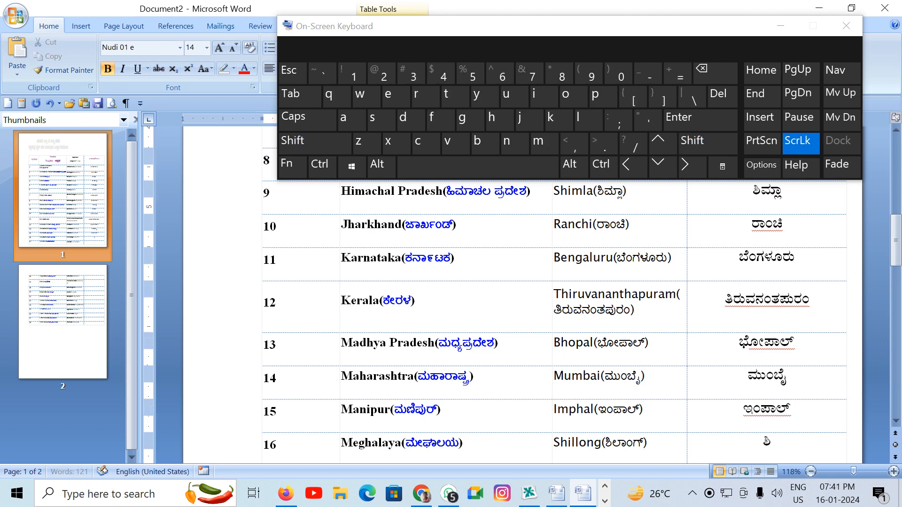
pyautogui.press('BackSpace')
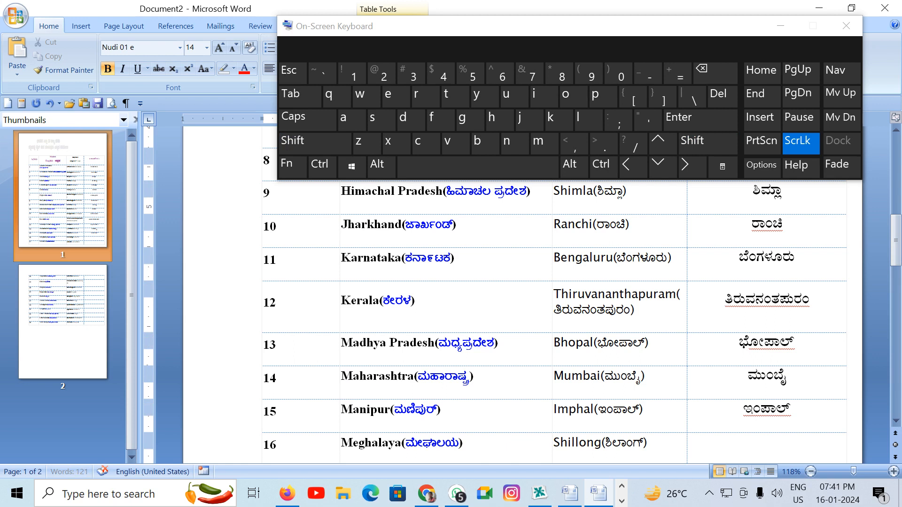
pyautogui.write('flA')
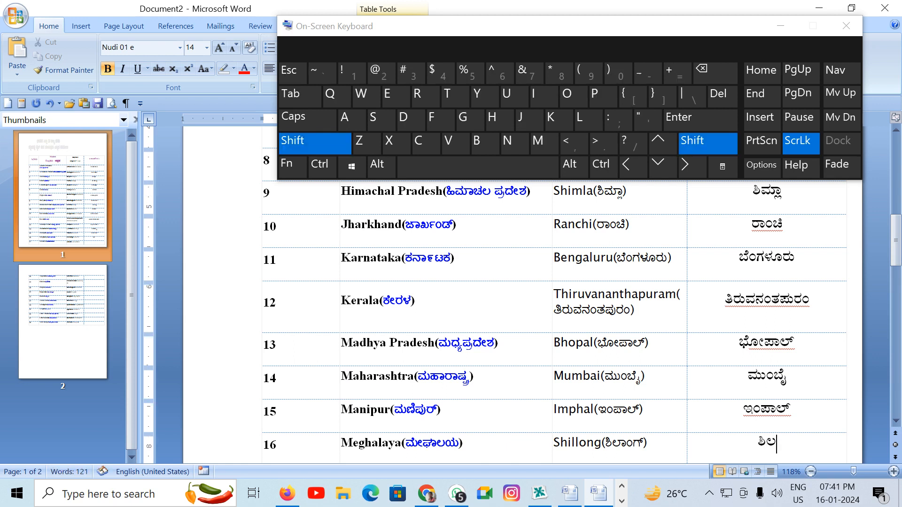
pyautogui.write('Mg')
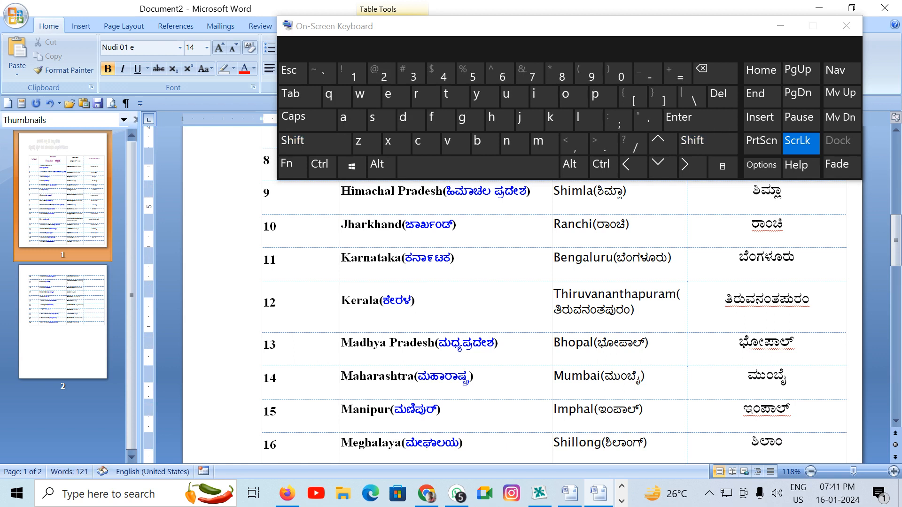
# Fill the ರಾಜಧಾನಿಗಳು column with ಮಿಜೋರಾಂ for Mizoram and ಕೊಹಿಮಾ for Nagaland.
pyautogui.press('Down')
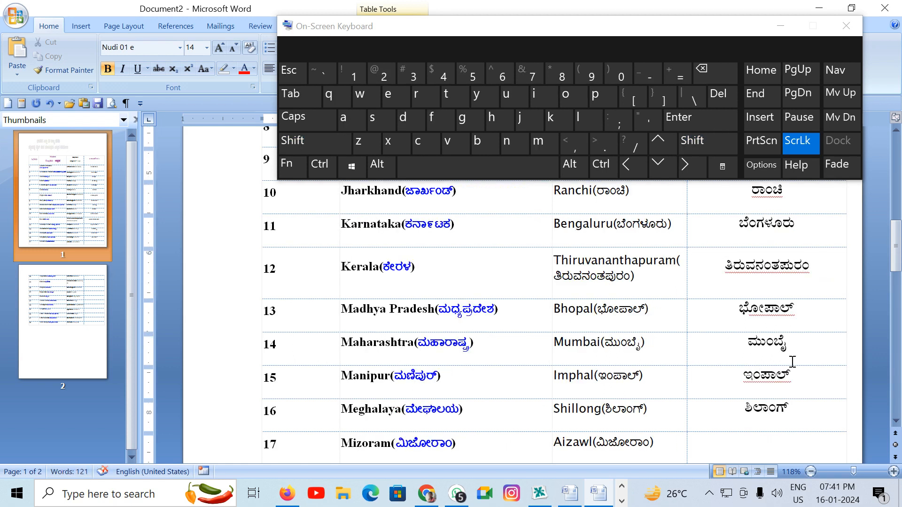
pyautogui.write('mijO')
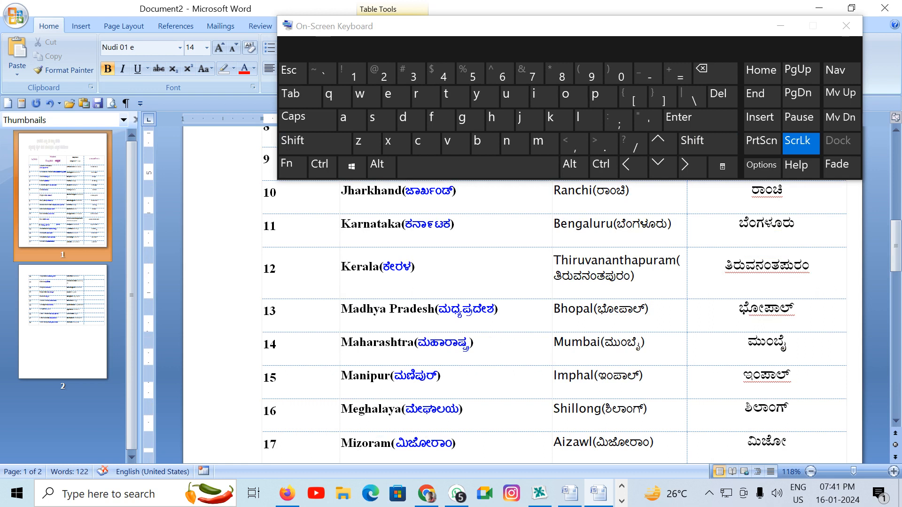
pyautogui.write('rA')
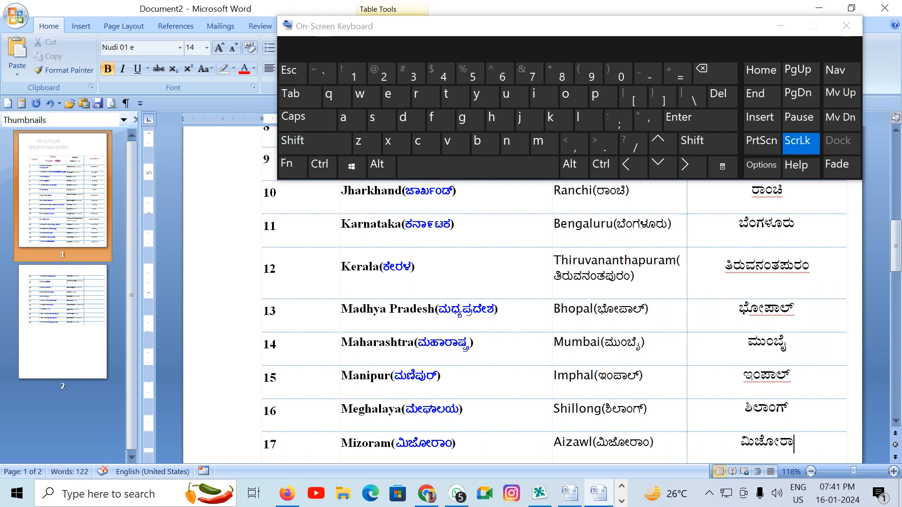
pyautogui.write('M')
pyautogui.press('Down')
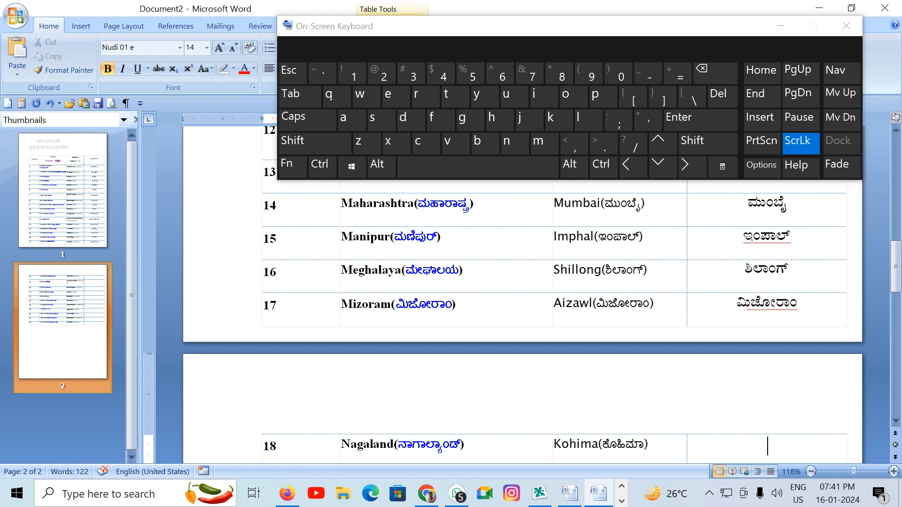
pyautogui.write('ಕೊಹಿಮಾ')
# Enter ಭುವನೇಶ್ವರ as the capital of Odisha in the ರಾಜಧಾನಿಗಳು column.
pyautogui.press('Down')
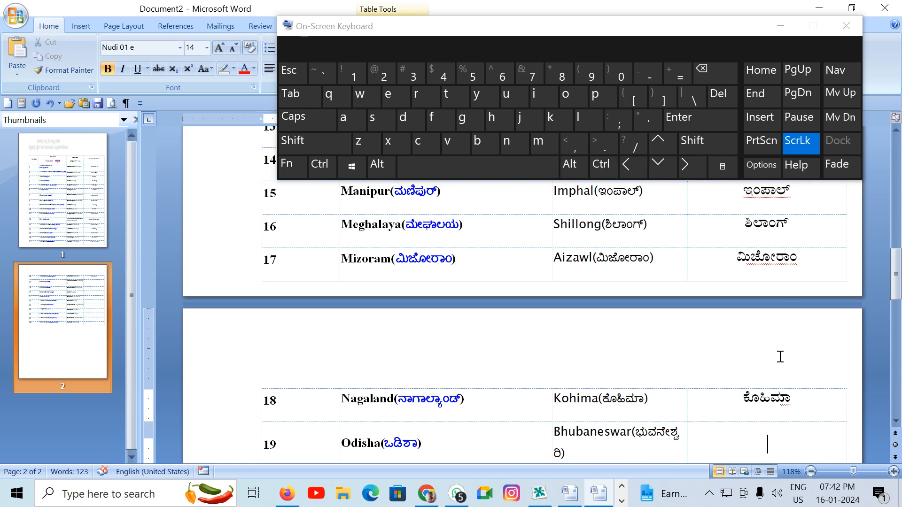
pyautogui.press('Down')
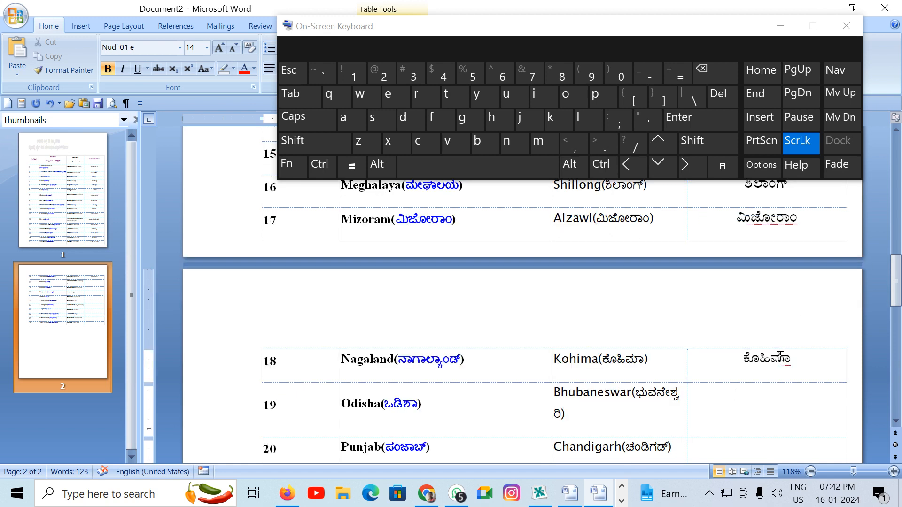
pyautogui.press('Down')
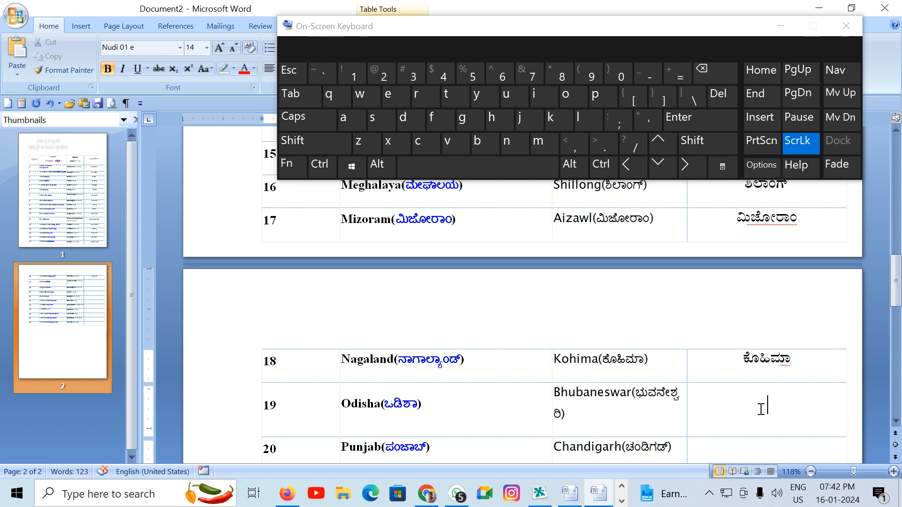
pyautogui.write('b')
pyautogui.press('BackSpace')
pyautogui.write('B')
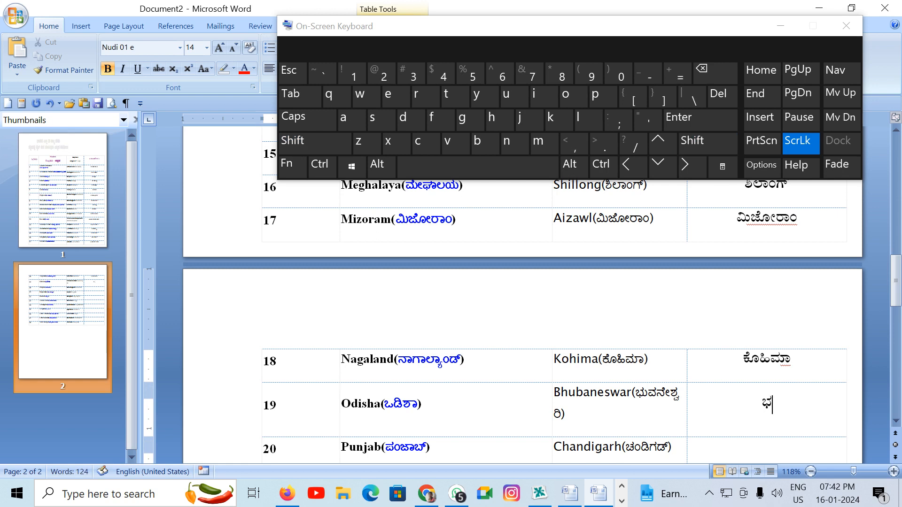
pyautogui.write('vnES')
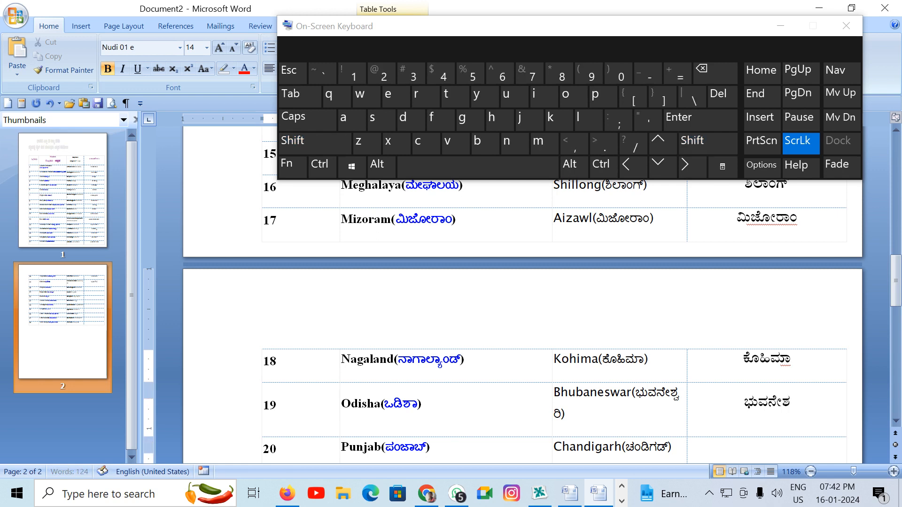
pyautogui.write('fv')
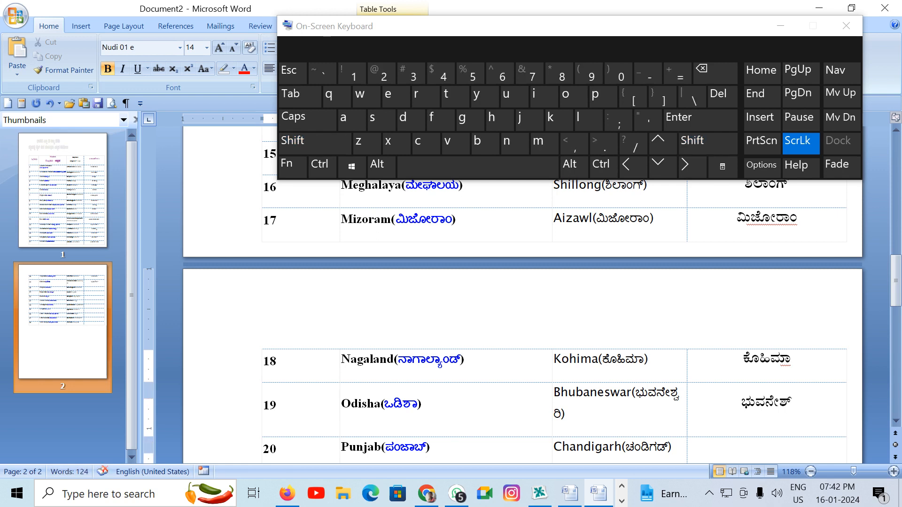
pyautogui.write('r')
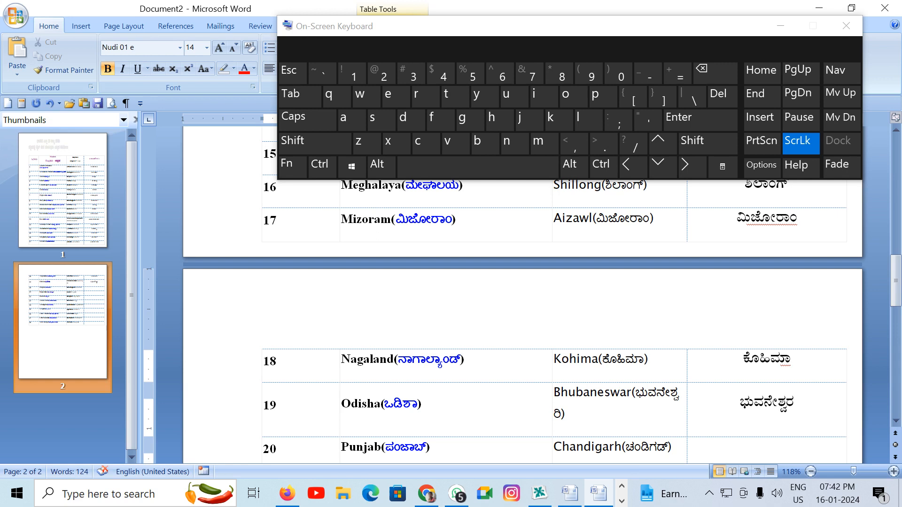
pyautogui.press('Down')
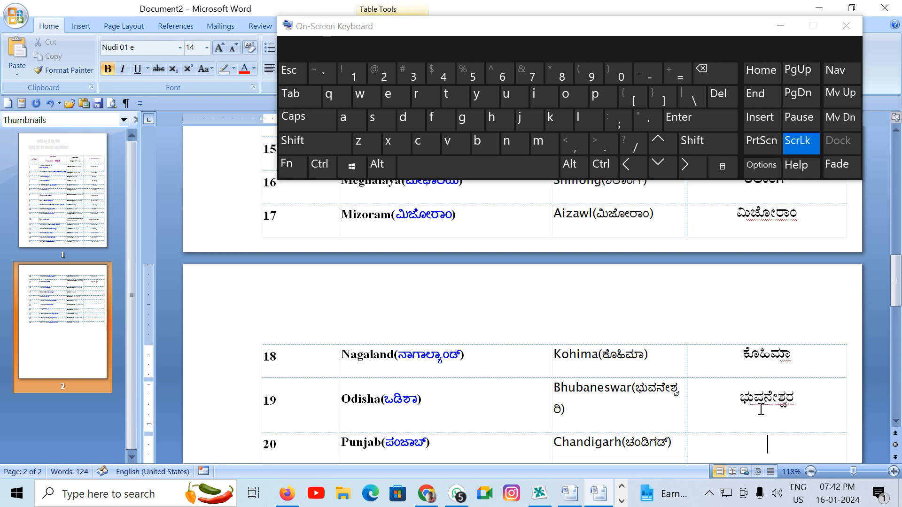
# Compare the capital listed in the Punjab row with the one in the Haryana row of the table.
pyautogui.scroll(-3, 761, 409)
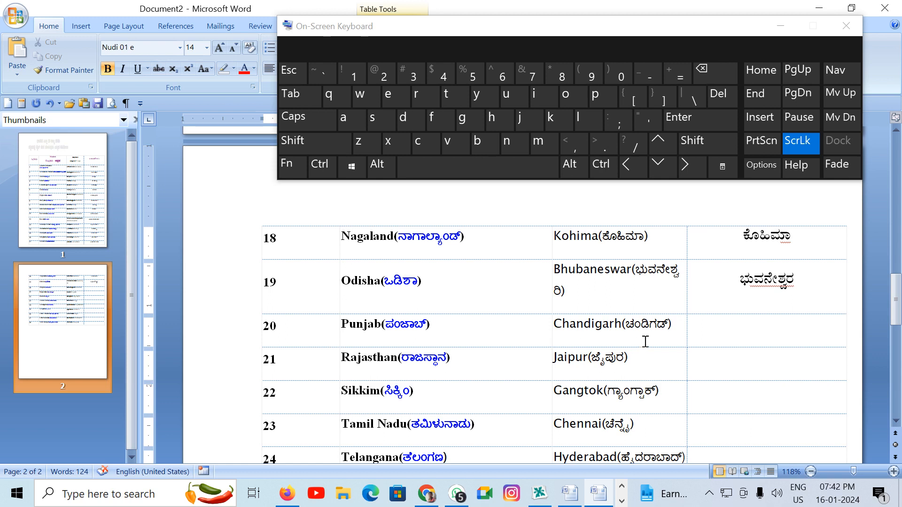
pyautogui.scroll(2, 645, 342)
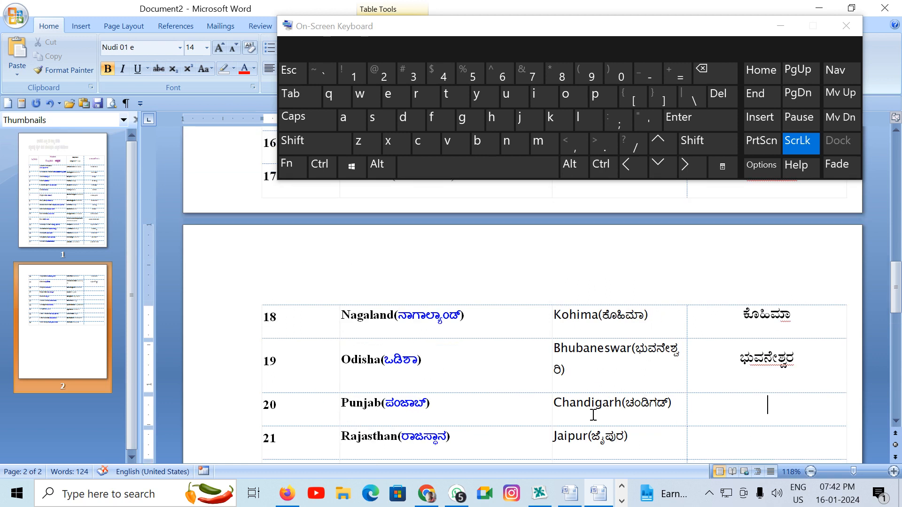
pyautogui.moveTo(339, 406); pyautogui.dragTo(686, 423)
pyautogui.scroll(5, 685, 421)
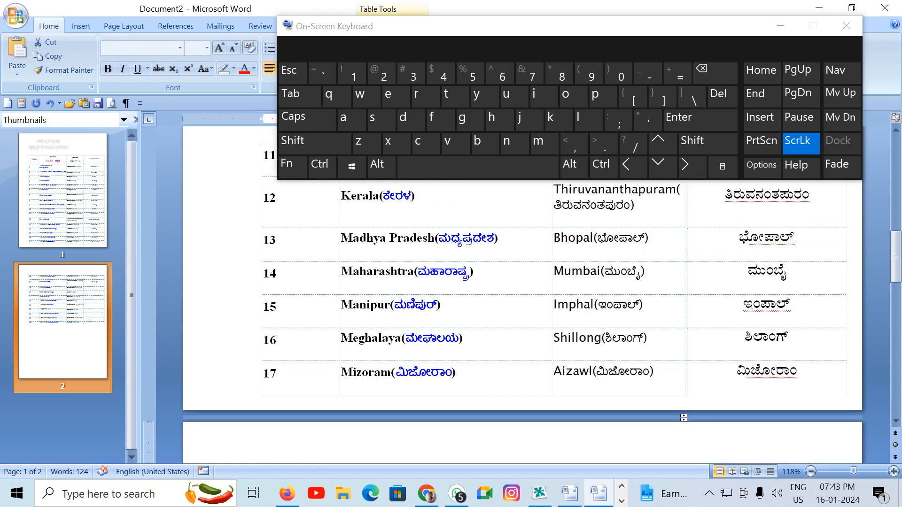
pyautogui.scroll(2, 684, 417)
pyautogui.scroll(5, 684, 418)
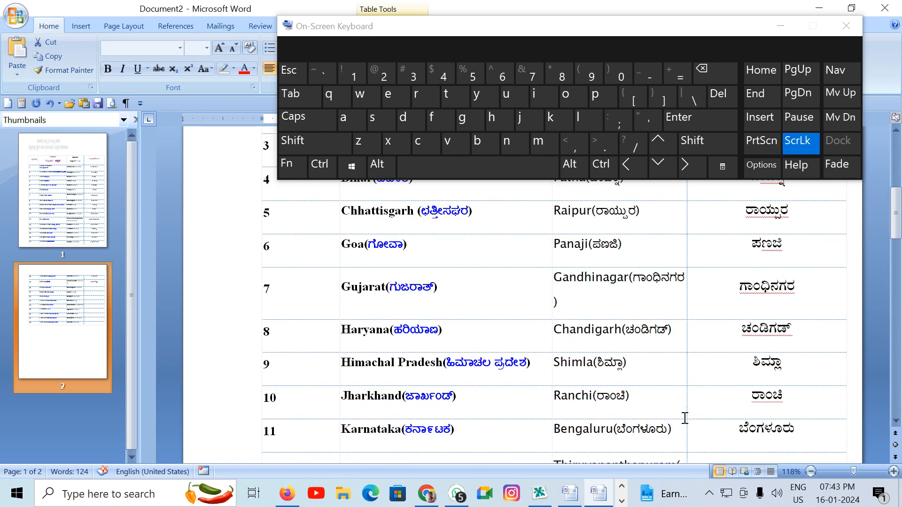
pyautogui.moveTo(335, 329); pyautogui.dragTo(635, 328)
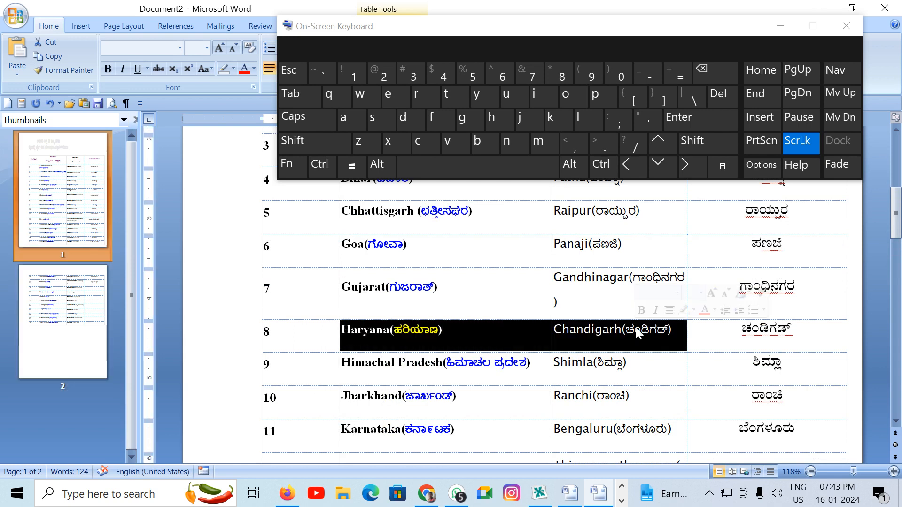
pyautogui.scroll(-10, 656, 345)
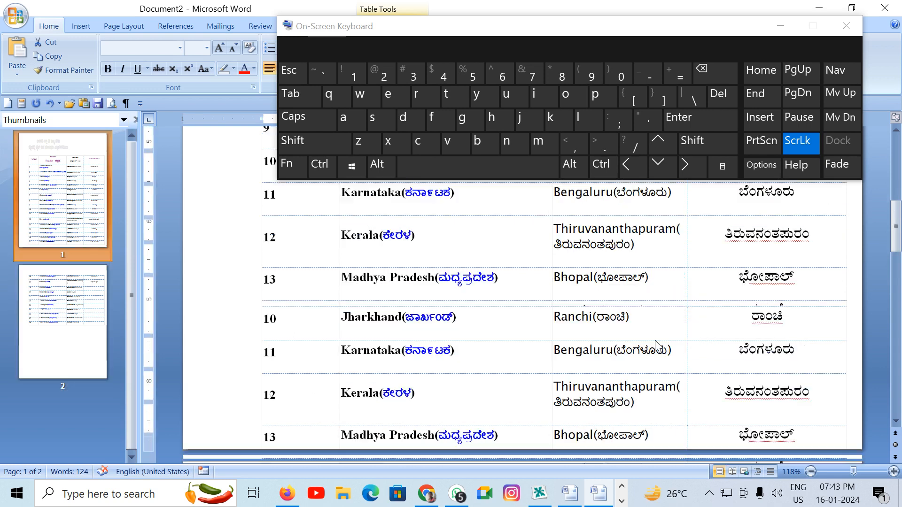
pyautogui.scroll(3, 656, 340)
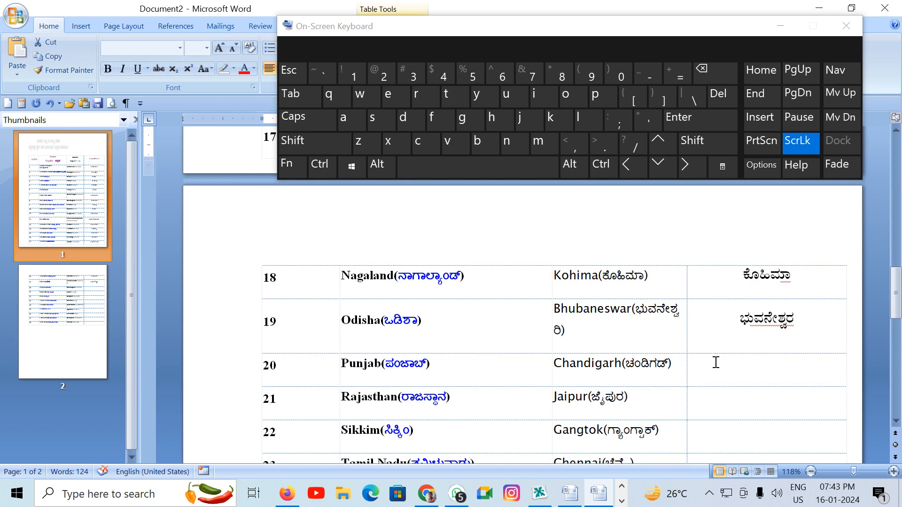
# Fill the ರಾಜಧಾನಿಗಳು column with ಚಂಡಿಗಡ್ for Punjab and ಜೈಪುರ for Rajasthan.
pyautogui.click(754, 367)
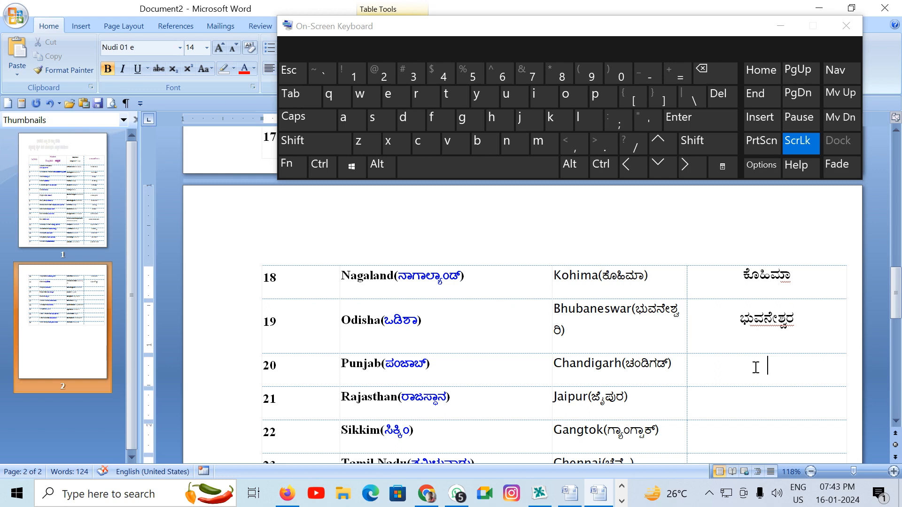
pyautogui.write('ಚಂ')
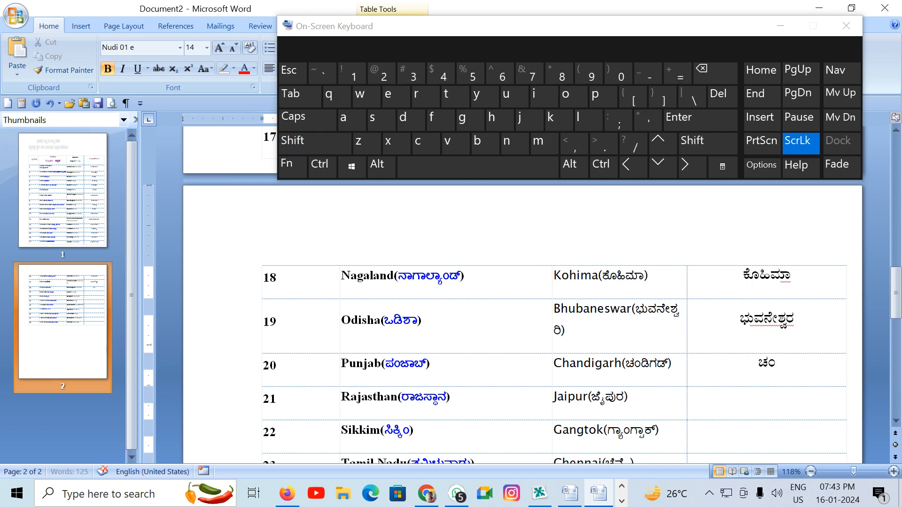
pyautogui.write('ಡಿ')
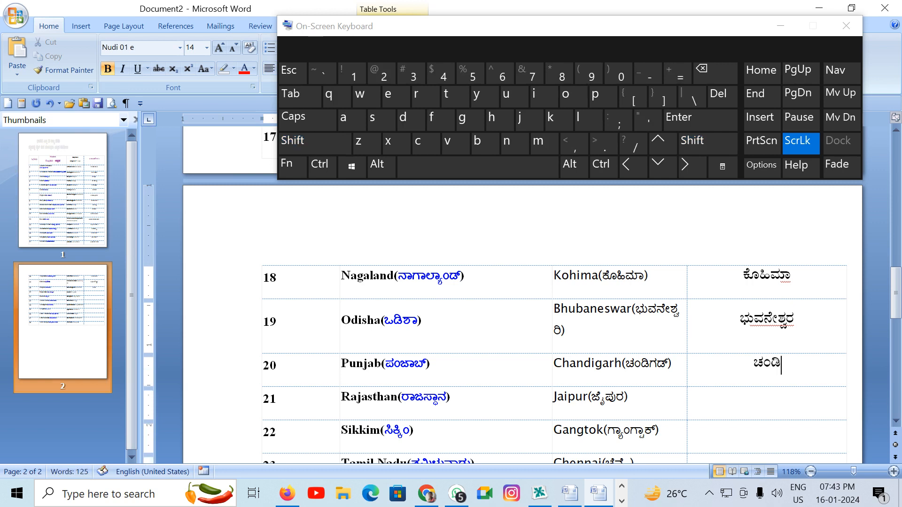
pyautogui.write('ಗ')
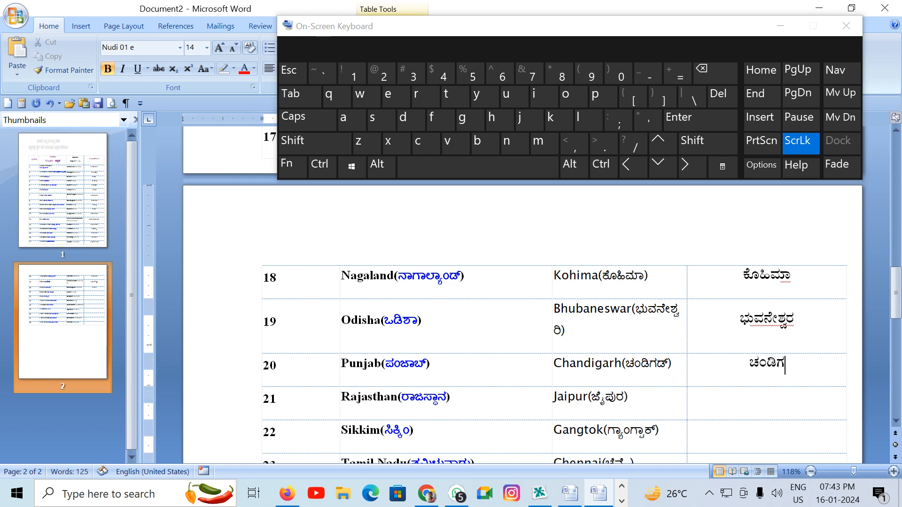
pyautogui.write('ಡ್')
pyautogui.press('Down')
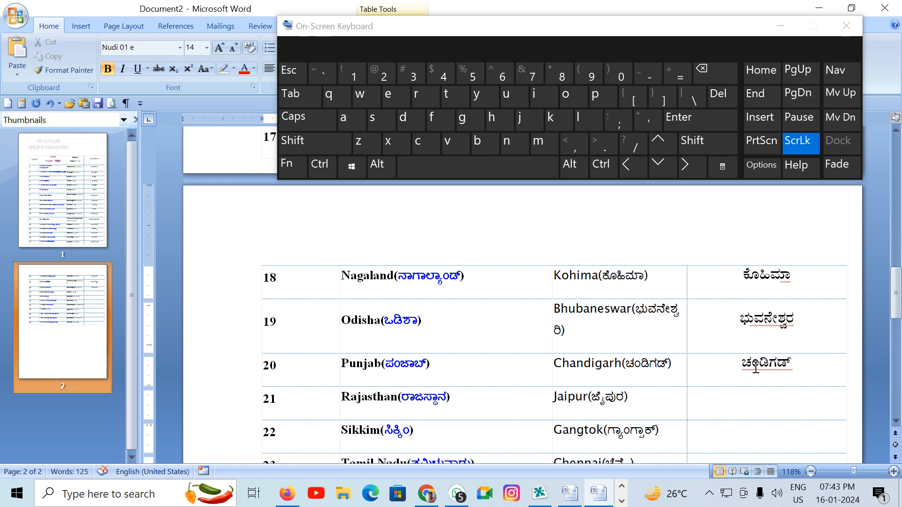
pyautogui.write('ಜೈ')
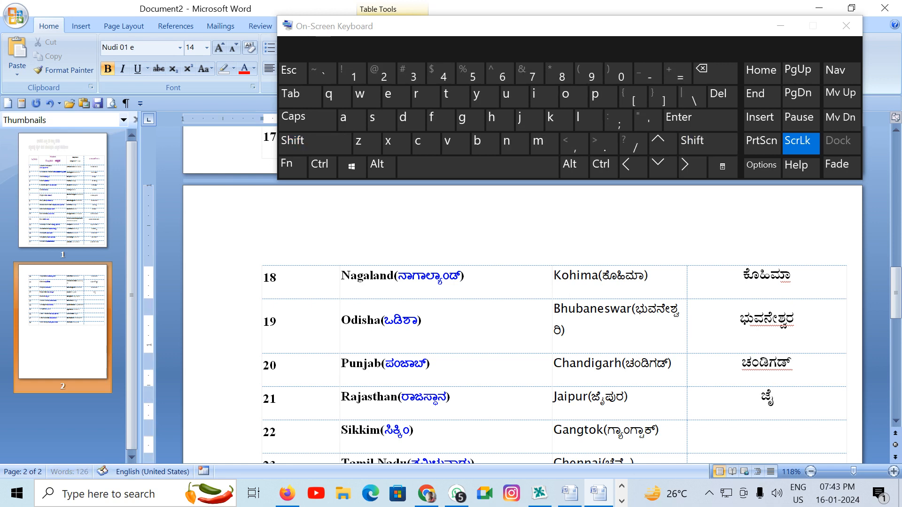
pyautogui.write('ಪುರ')
pyautogui.press('Down')
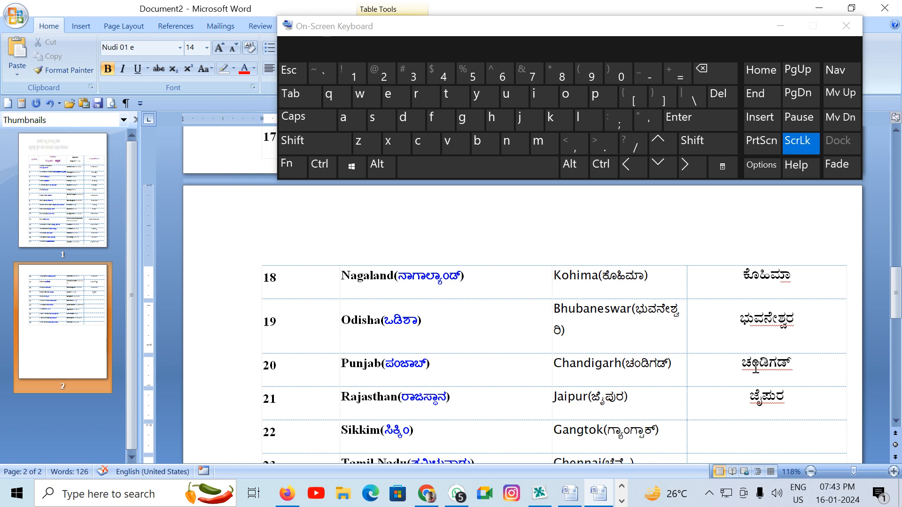
# Enter ಗ್ಯಾಂಗ್ಟಾಕ್ as the capital of Sikkim in the ರಾಜಧಾನಿಗಳು column.
pyautogui.scroll(-3, 694, 385)
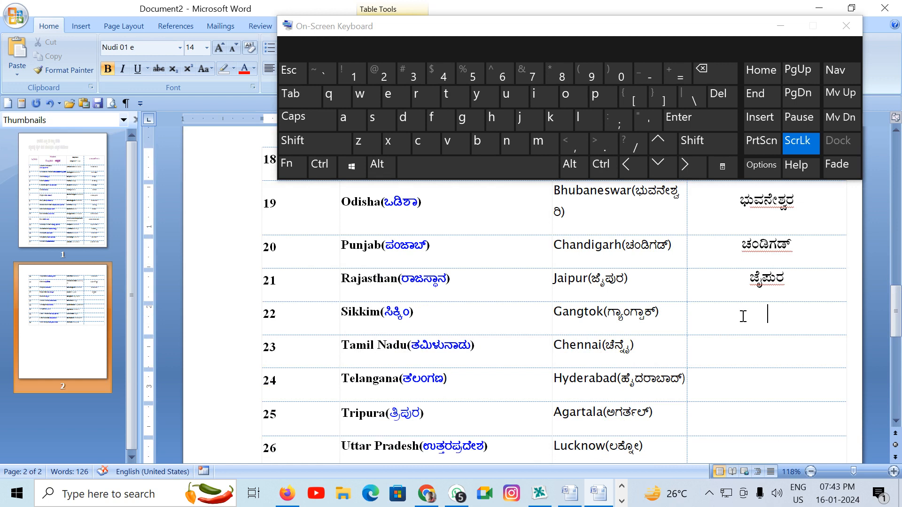
pyautogui.write('ಗ್')
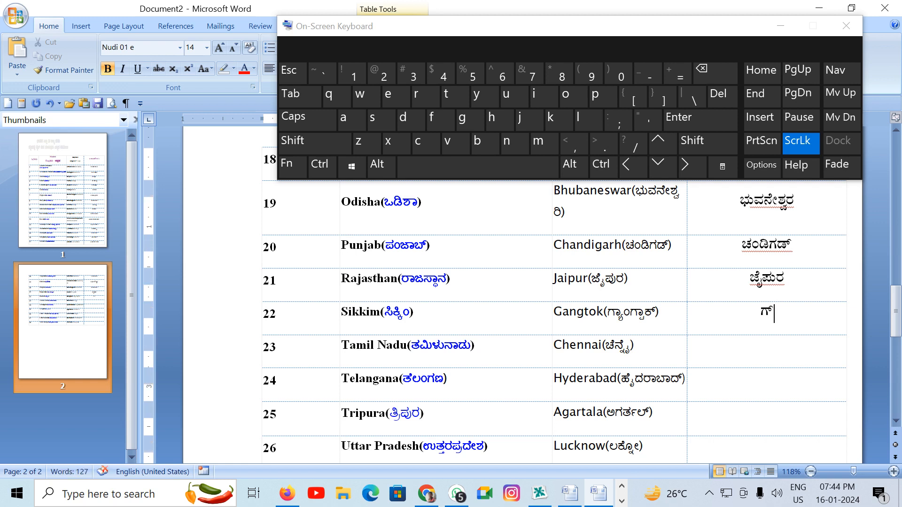
pyautogui.write('ಯಾಂಗ್ಟ')
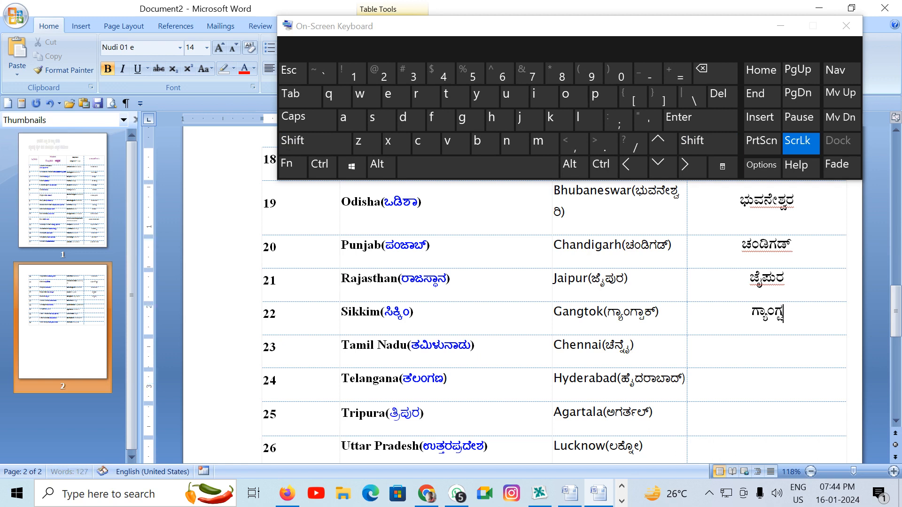
pyautogui.write('ಾಕ')
pyautogui.write('್')
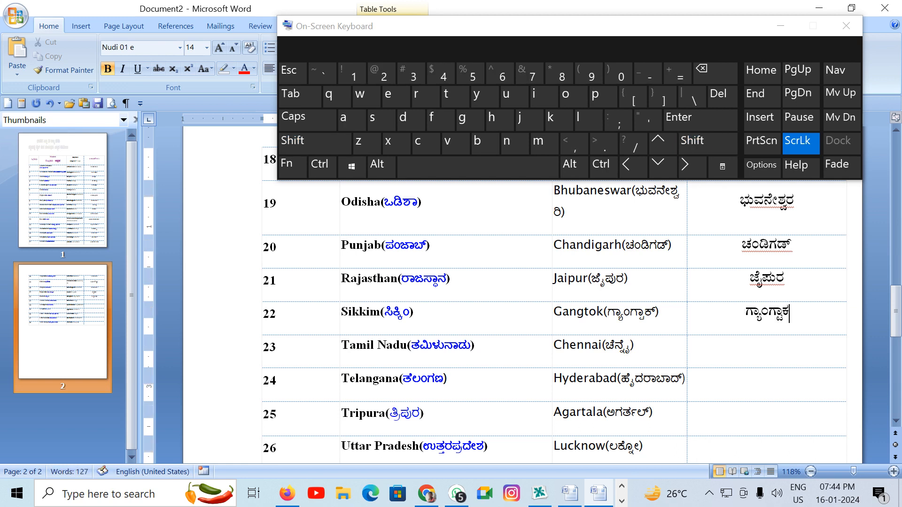
pyautogui.press('Down')
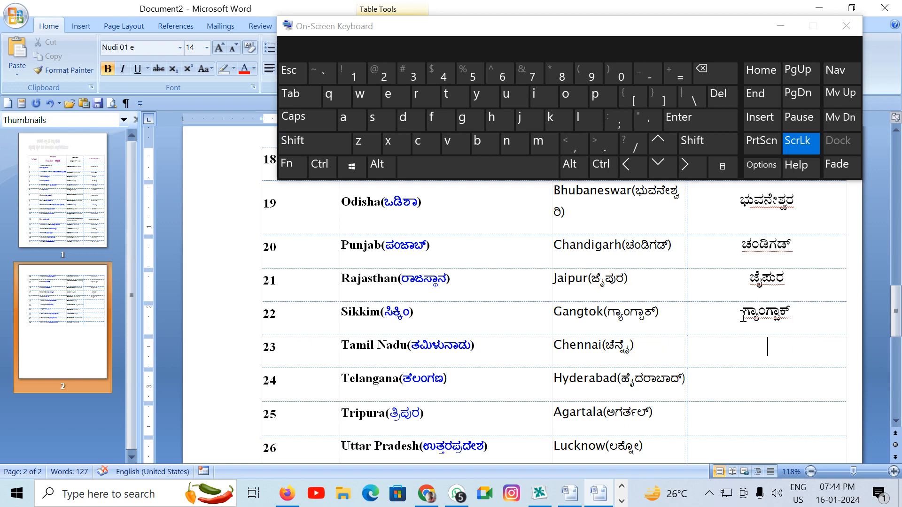
# Enter ಚೆನ್ನೈ as the capital of Tamil Nadu in the ರಾಜಧಾನಿಗಳು column.
pyautogui.write('ಚೆ')
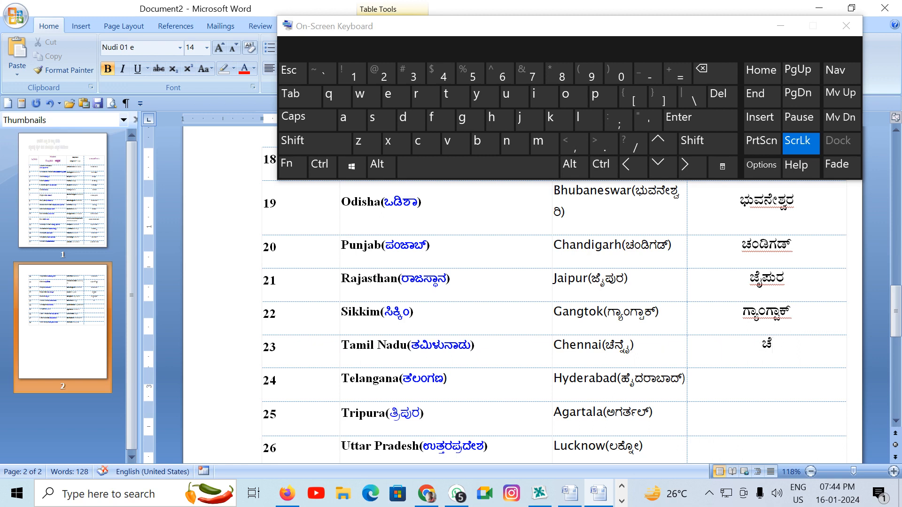
pyautogui.write('ನ')
pyautogui.write('್ನ')
pyautogui.write('್')
pyautogui.write('ೈ')
pyautogui.click(742, 316)
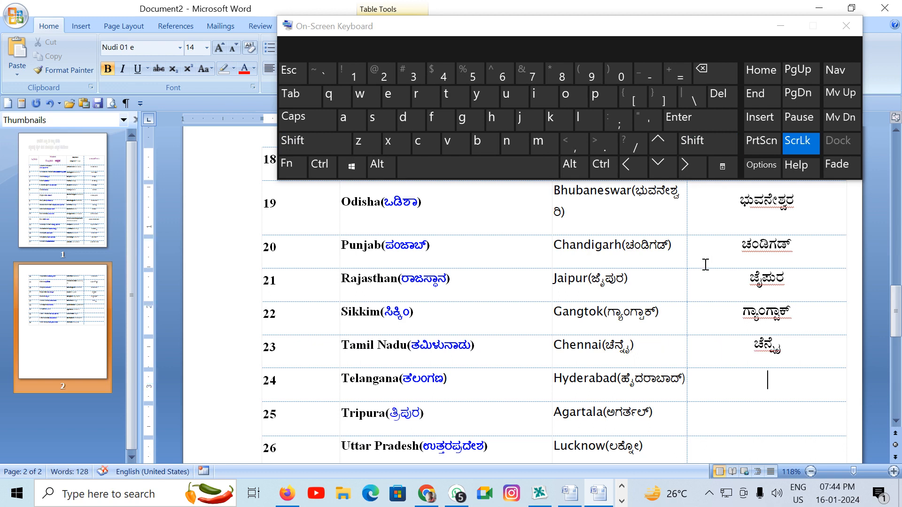
# Enter ಹೈದರಾಬಾದ್ as the capital of Telangana in the ರಾಜಧಾನಿಗಳು column.
pyautogui.scroll(-3, 705, 264)
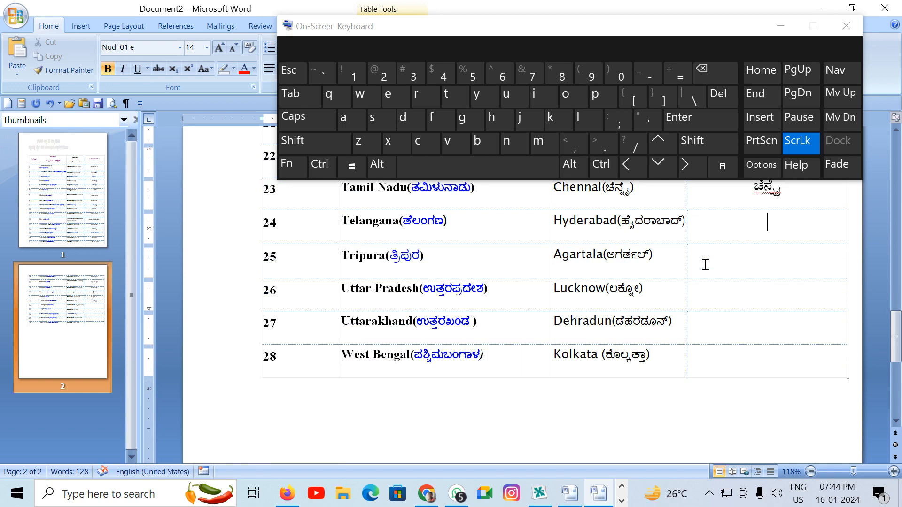
pyautogui.write('hY')
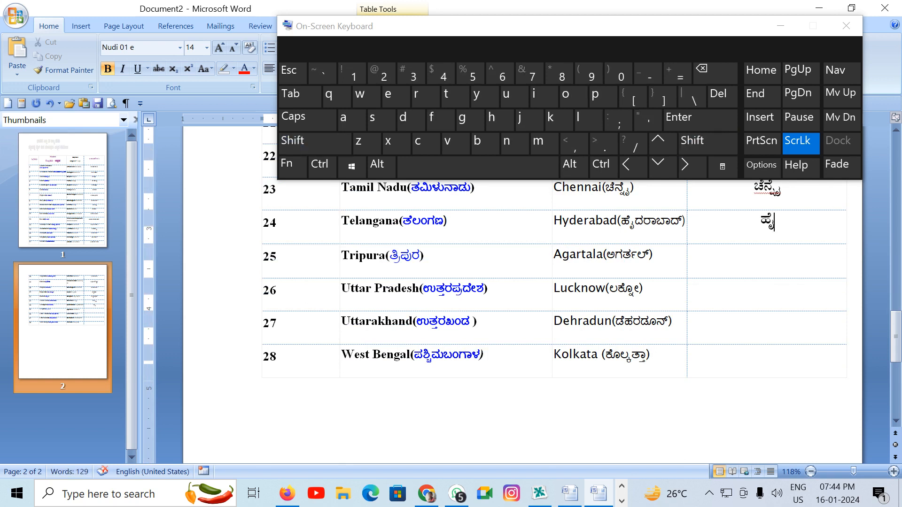
pyautogui.write('drA')
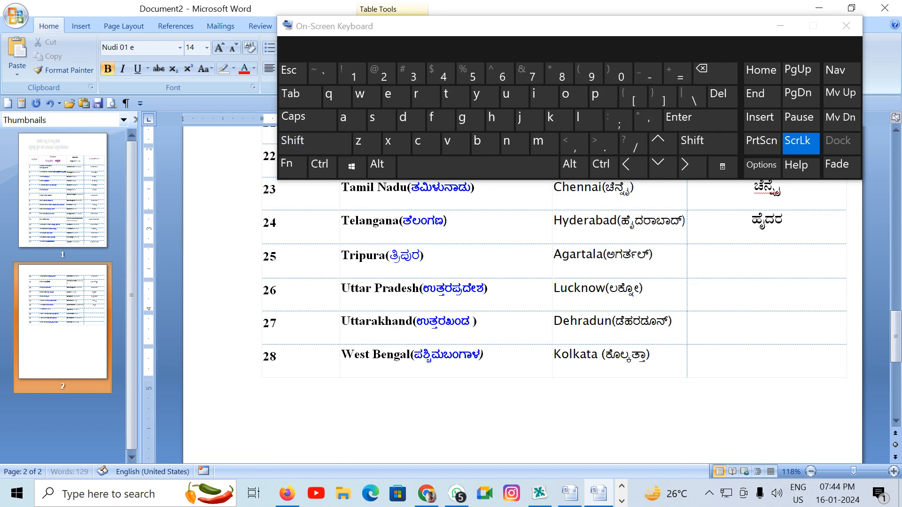
pyautogui.write('bA')
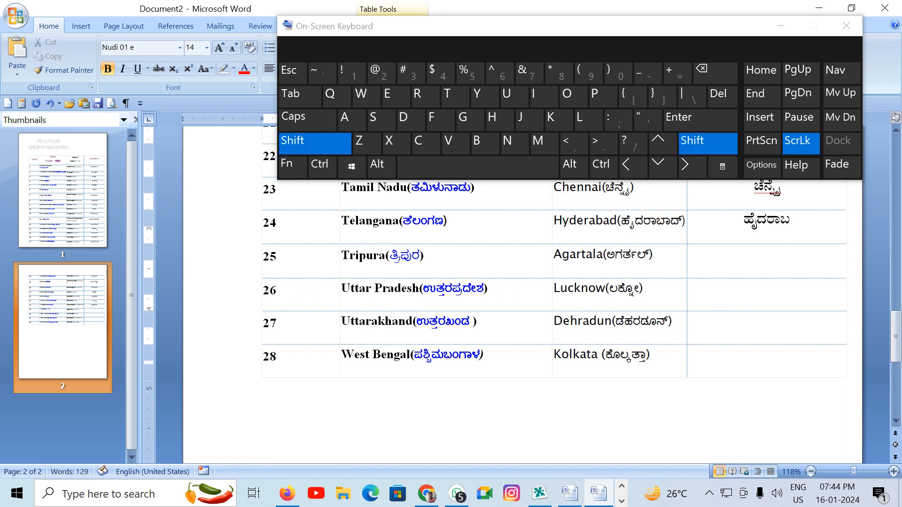
pyautogui.write('df')
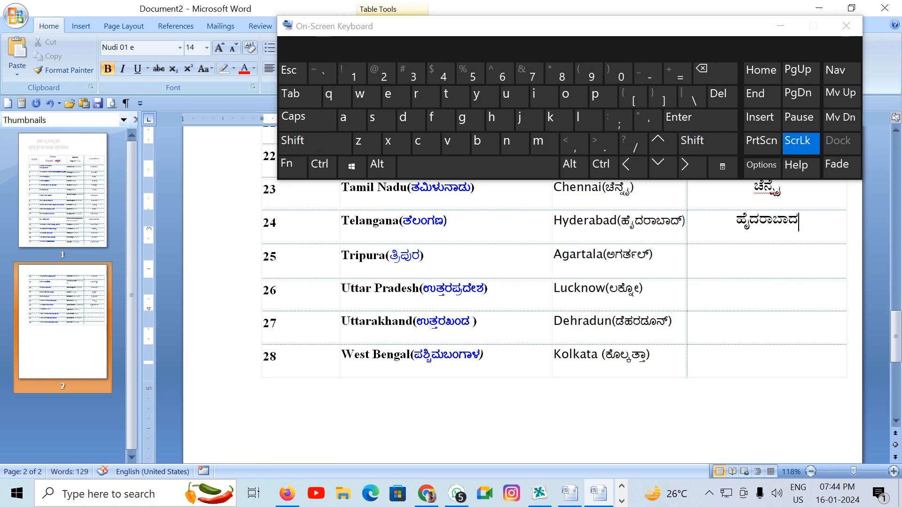
pyautogui.click(705, 264)
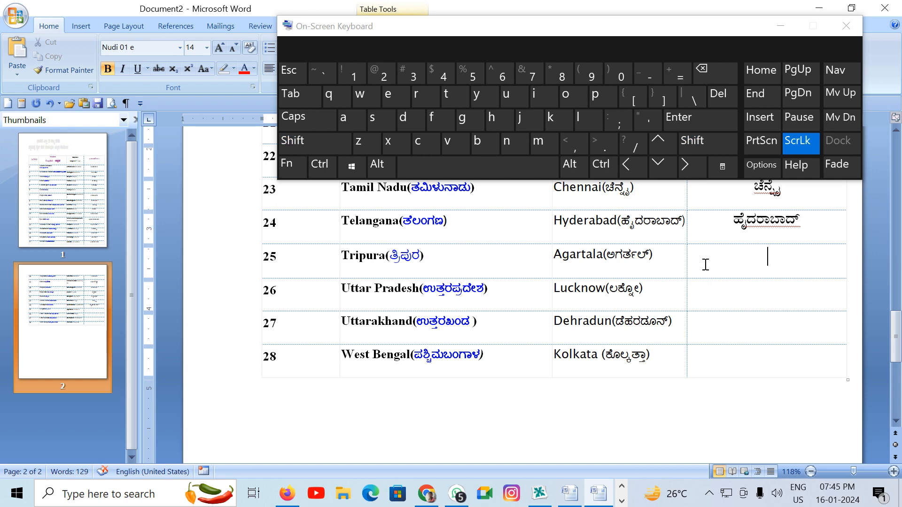
# Enter ಅಗರ್ತಲ್ as the capital of Tripura in the ರಾಜಧಾನಿಗಳು column.
pyautogui.write('ಅ')
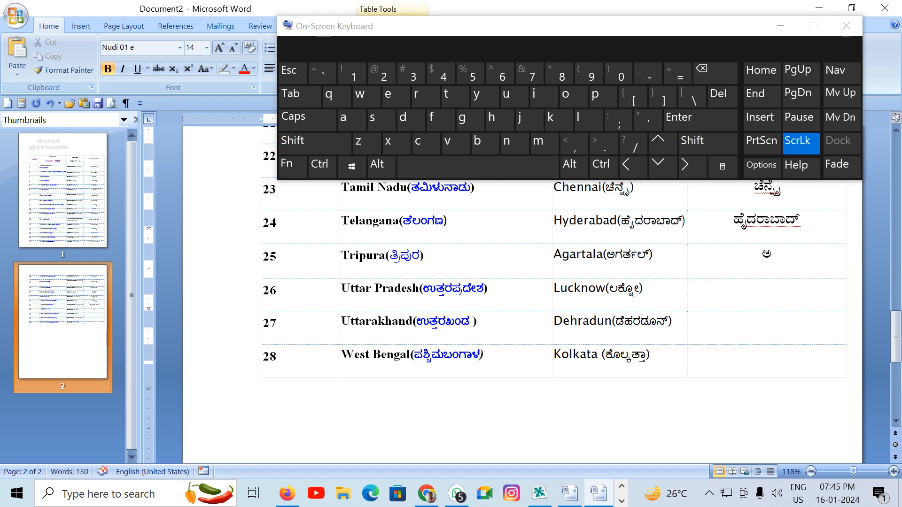
pyautogui.write('ಗತ')
pyautogui.write('ರ್')
pyautogui.write('ಲ')
pyautogui.write('್')
pyautogui.press('Down')
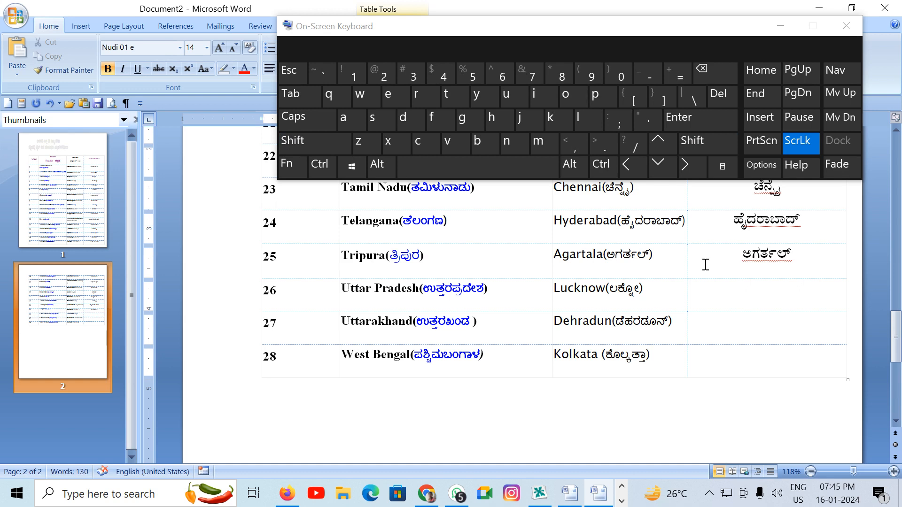
# Enter ಲಕ್ನೋ as the capital of Uttar Pradesh in the ರಾಜಧಾನಿಗಳು column.
pyautogui.write('ಲ್')
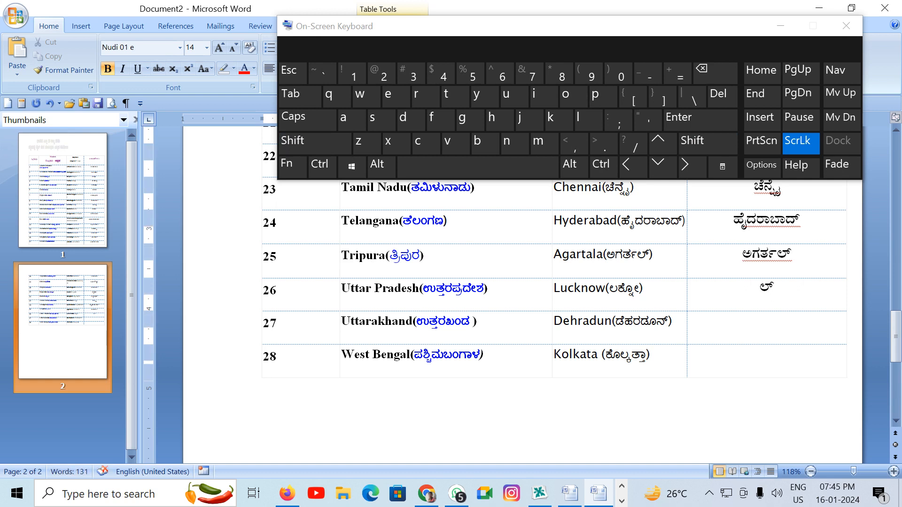
pyautogui.write('aka್ಕ')
pyautogui.press('shift')
pyautogui.press('BackSpace')
pyautogui.press('BackSpace')
pyautogui.write('n')
pyautogui.press('BackSpace')
pyautogui.write('kfnO')
pyautogui.press('Down')
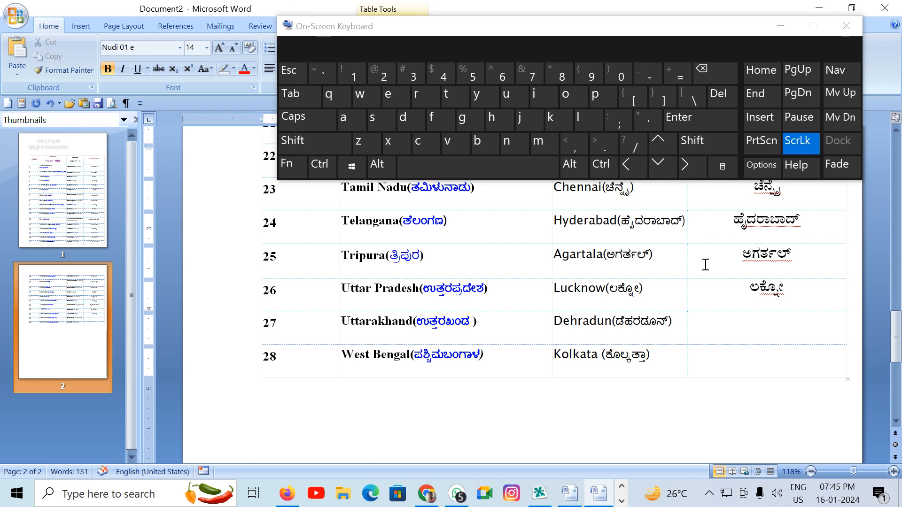
# Enter ಡೆಹರಡೊನ್ as the capital of Uttarakhand in the ರಾಜಧಾನಿಗಳು column.
pyautogui.write('ಡೆಹ')
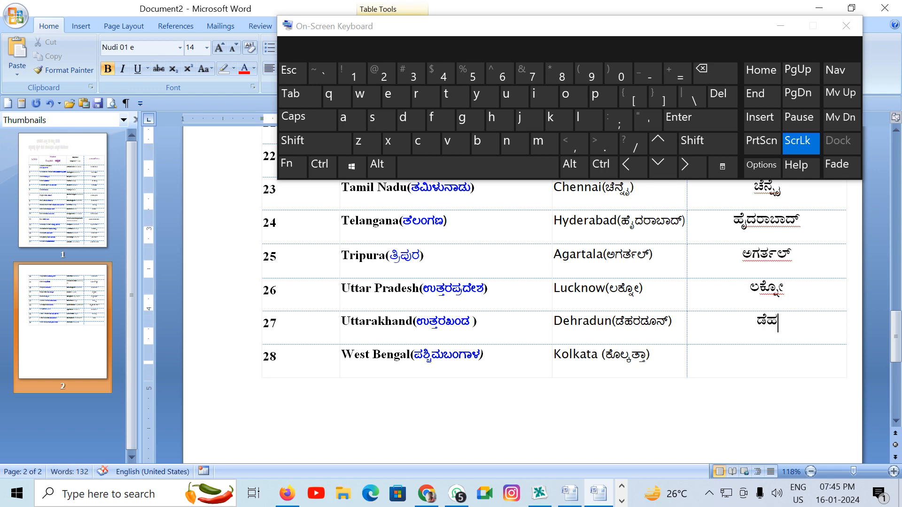
pyautogui.write('ರಡ')
pyautogui.press('shift')
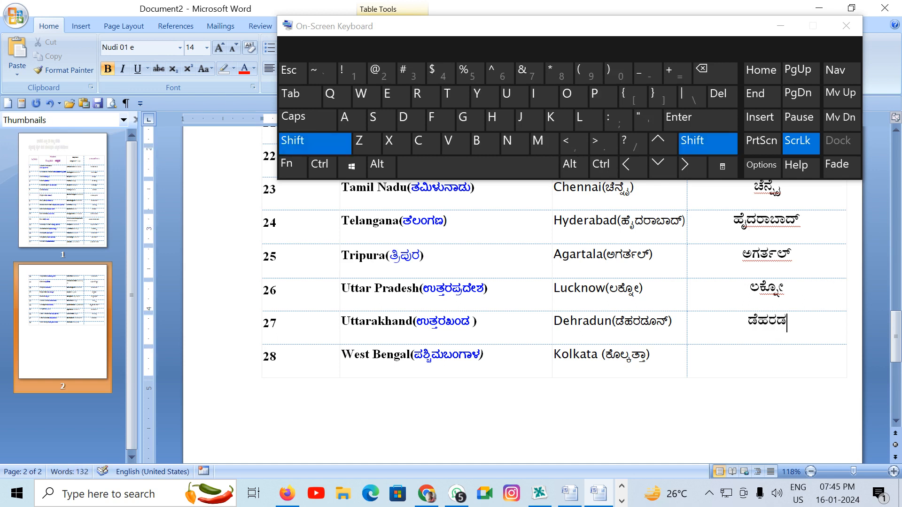
pyautogui.write('ೋನ')
pyautogui.press('BackSpace')
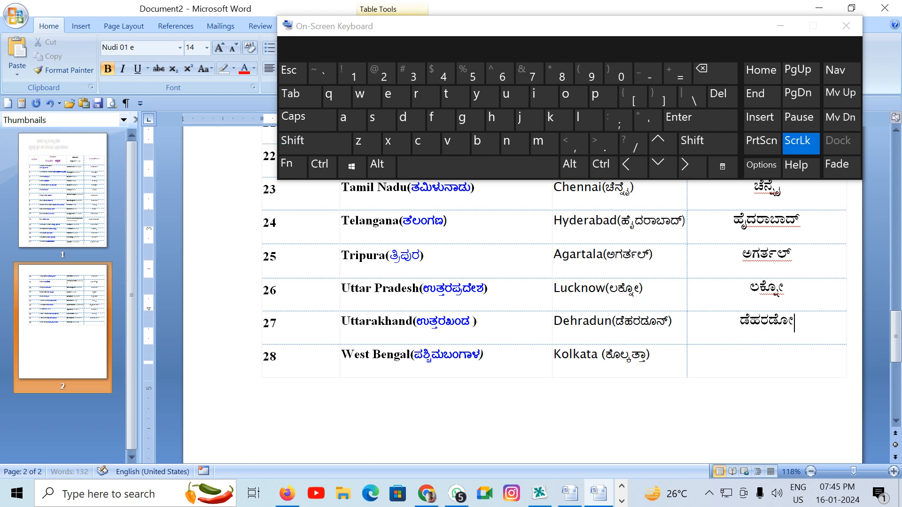
pyautogui.press('BackSpace')
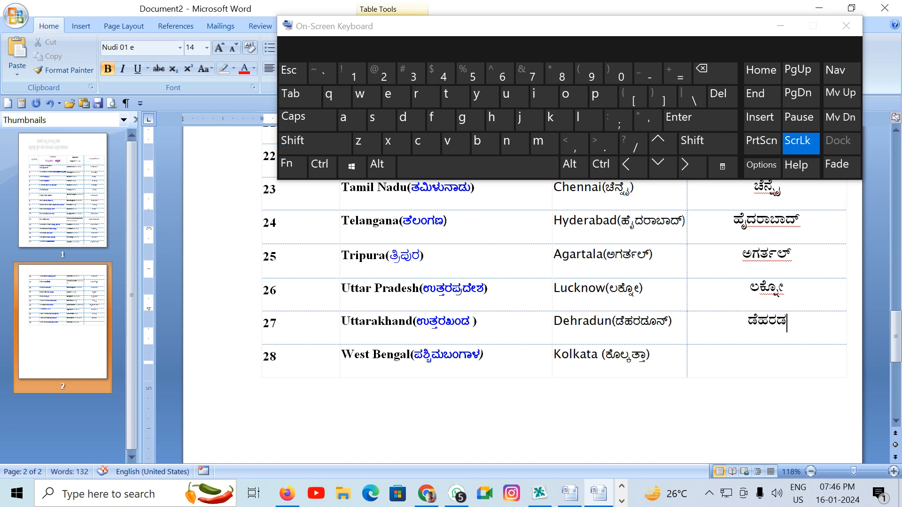
pyautogui.write('ೊನ್')
pyautogui.press('Down')
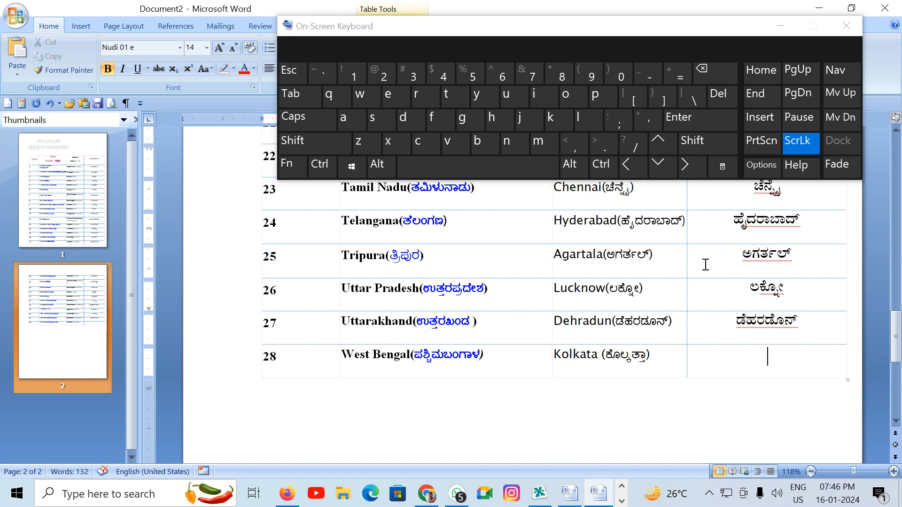
# Enter ಕೊಲ್ಕತ್ತಾ as the capital of West Bengal in the ರಾಜಧಾನಿಗಳು column.
pyautogui.write('ಕೊಲ್ಕತ್ತ')
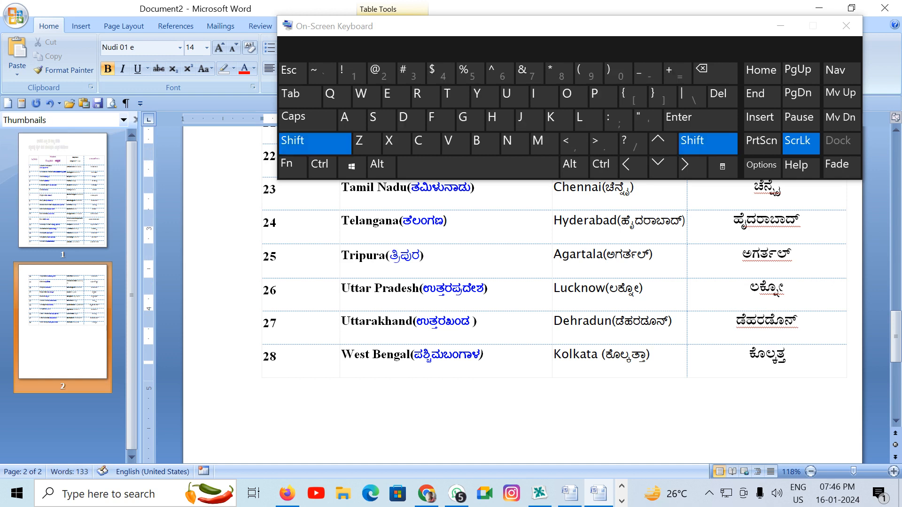
pyautogui.press('shift')
pyautogui.write('್ತಾ')
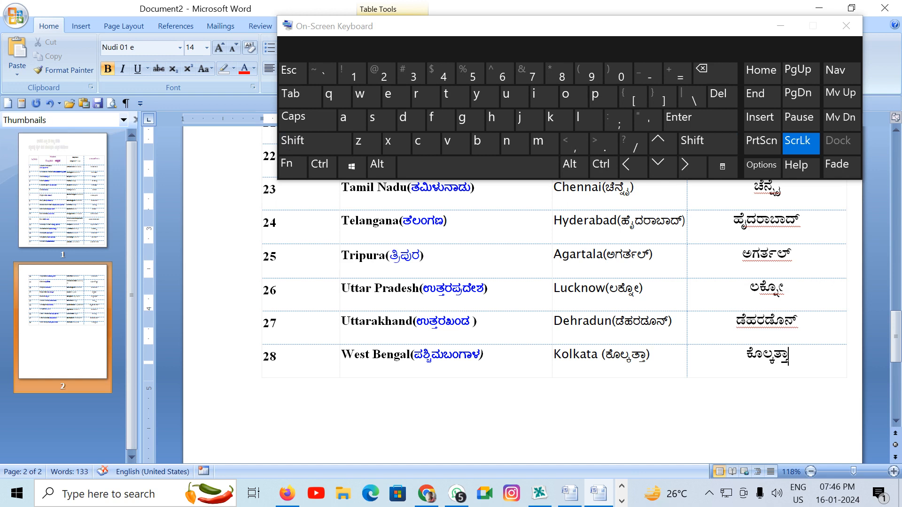
# Review the ರಾಜಧಾನಿಗಳು column from Andhra Pradesh to West Bengal against the state and capital names in the table.
pyautogui.scroll(15, 705, 264)
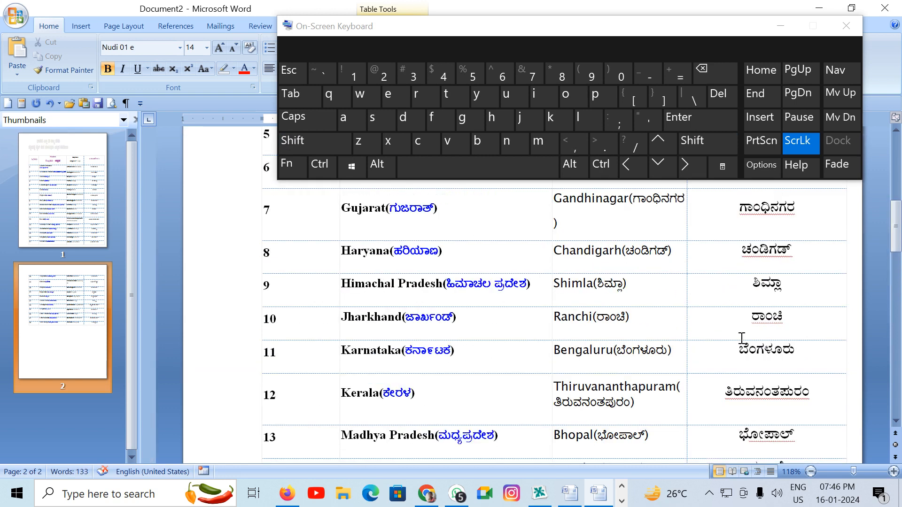
pyautogui.scroll(3, 742, 359)
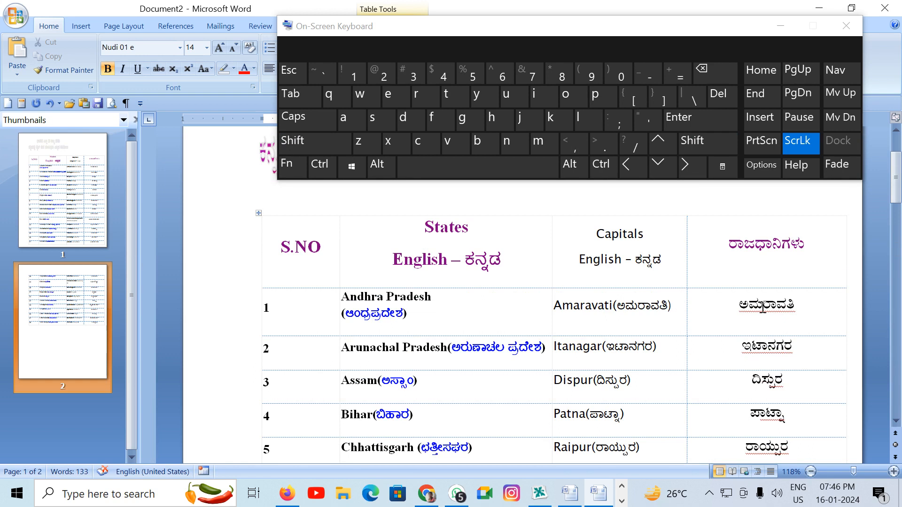
pyautogui.scroll(-3, 760, 306)
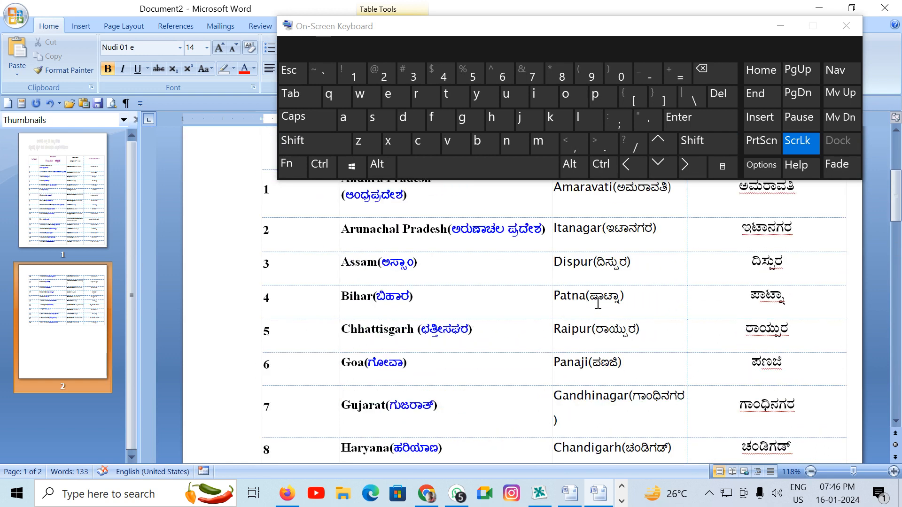
pyautogui.scroll(-3, 598, 303)
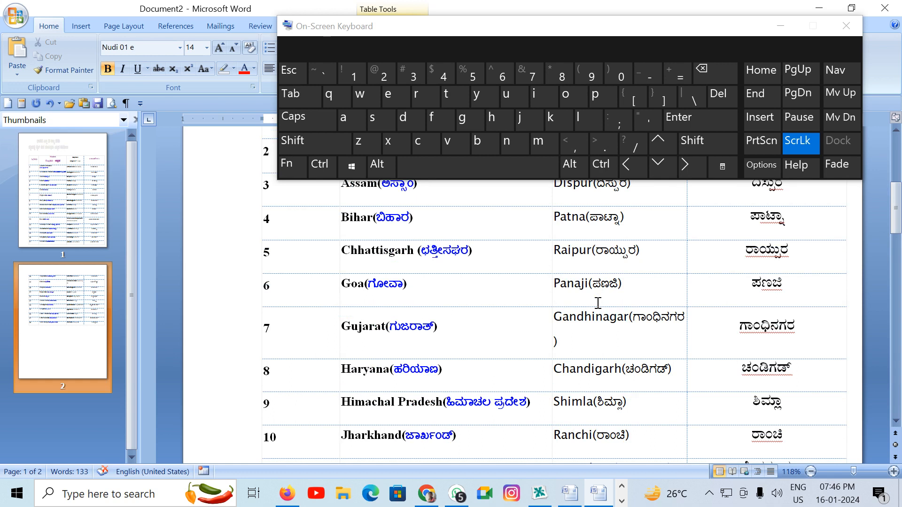
pyautogui.scroll(-2, 597, 303)
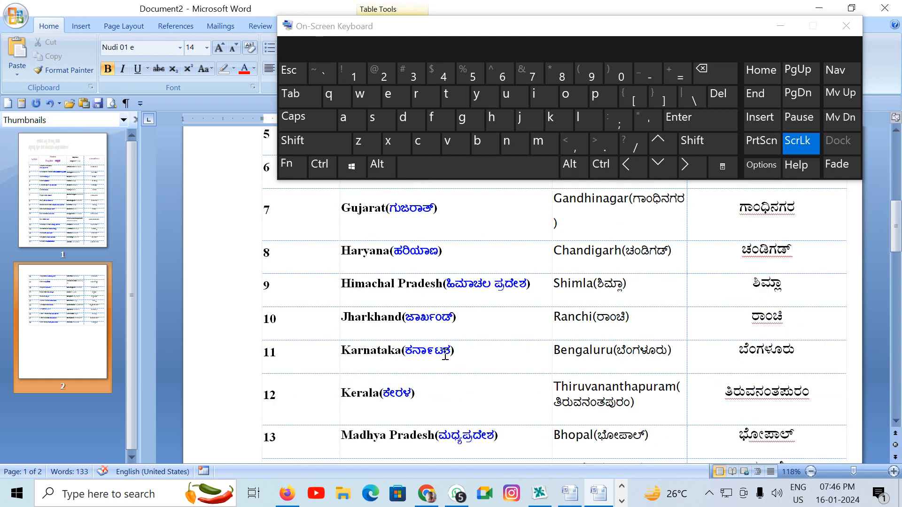
pyautogui.scroll(-2, 661, 358)
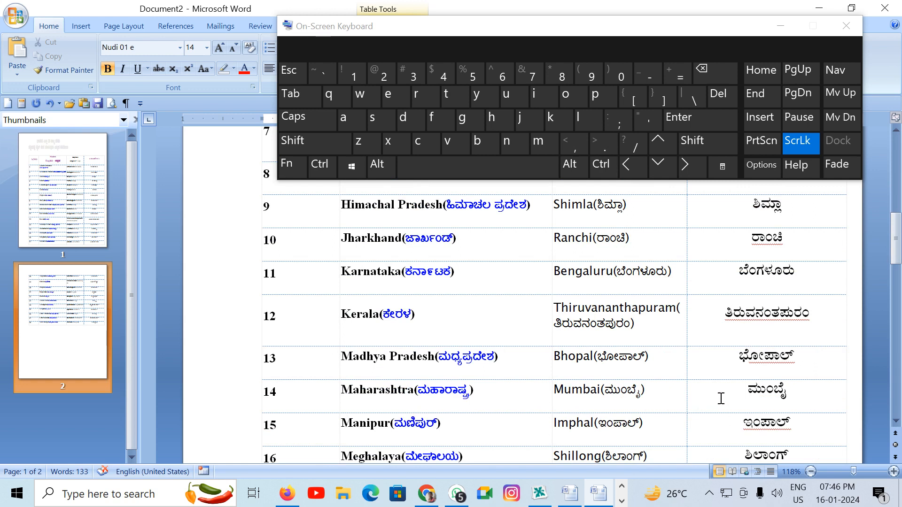
pyautogui.scroll(-1, 720, 399)
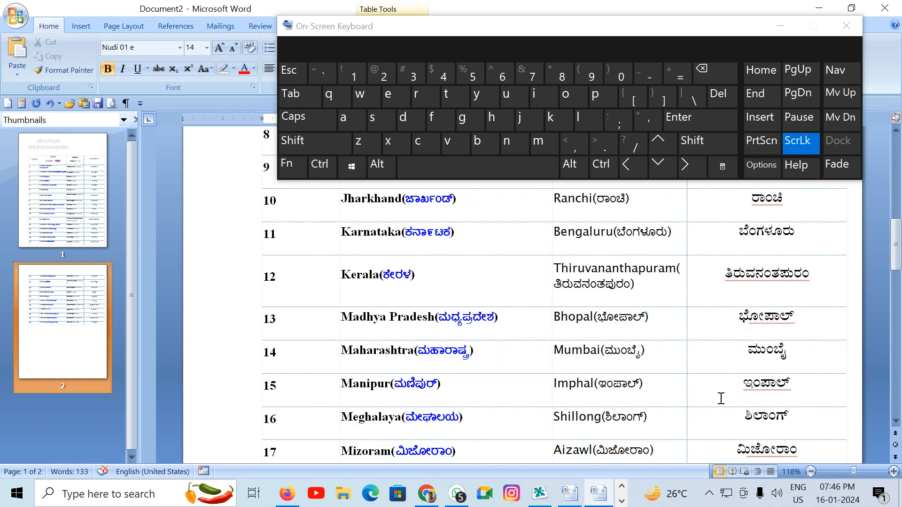
pyautogui.scroll(-1, 720, 399)
pyautogui.scroll(-5, 721, 399)
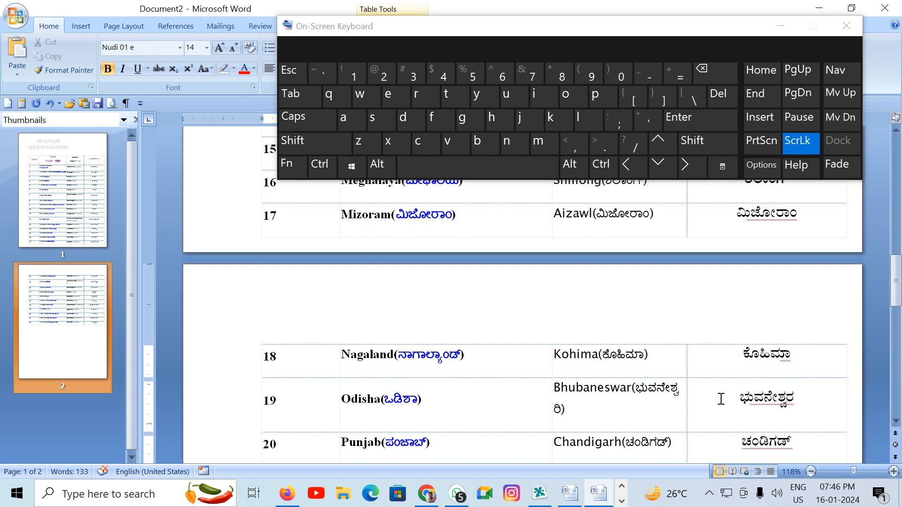
pyautogui.scroll(-3, 720, 399)
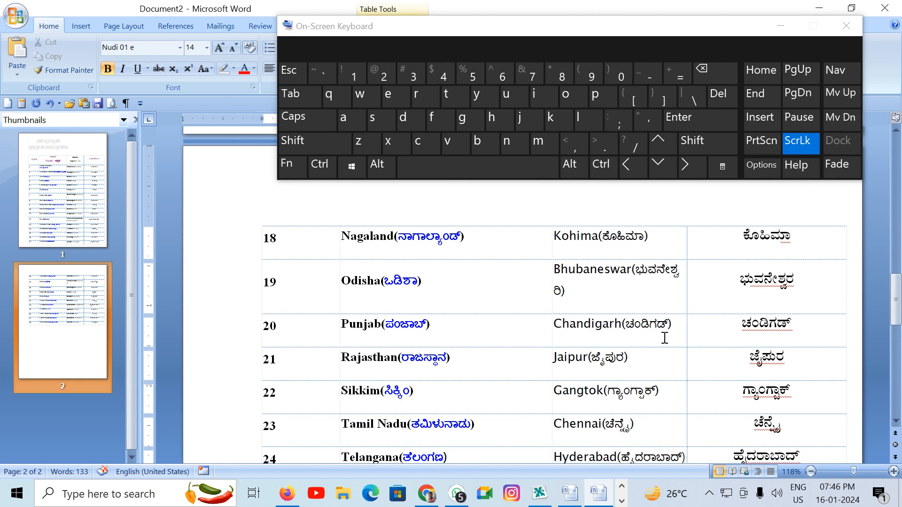
pyautogui.scroll(-3, 711, 303)
pyautogui.scroll(-3, 714, 303)
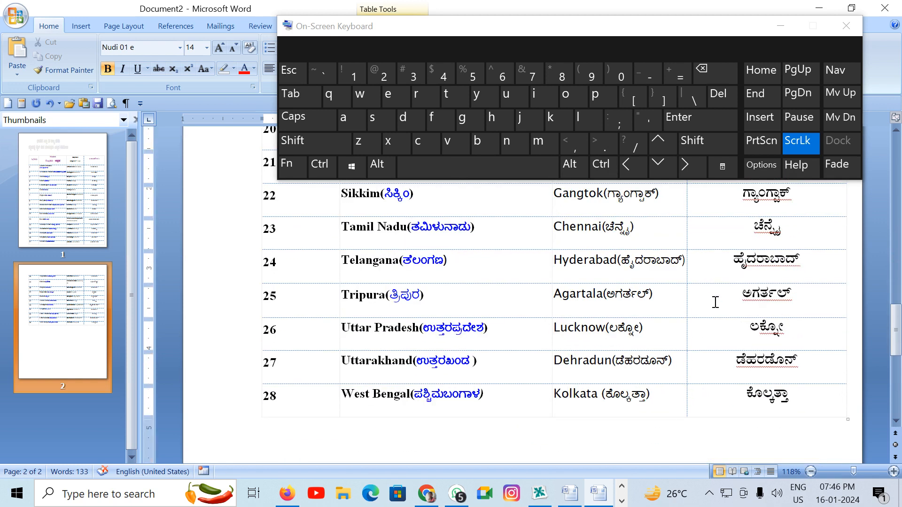
pyautogui.scroll(-3, 715, 302)
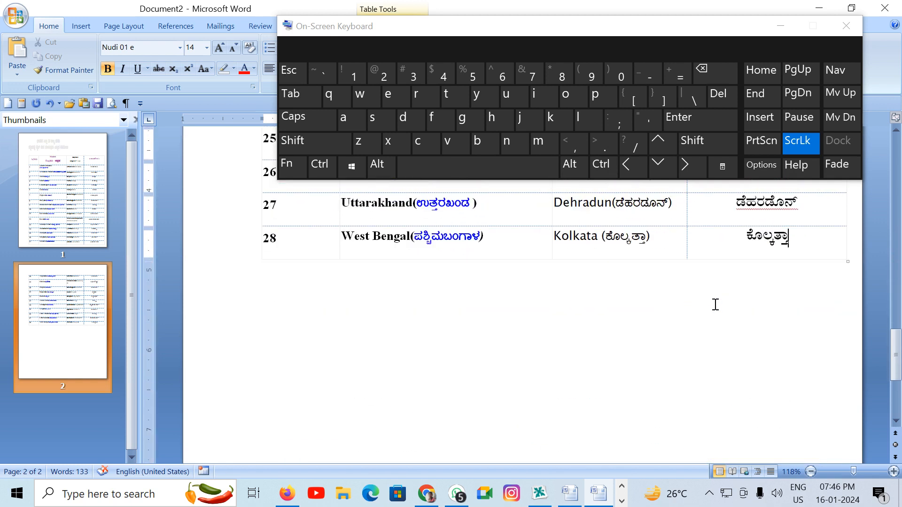
pyautogui.scroll(15, 715, 303)
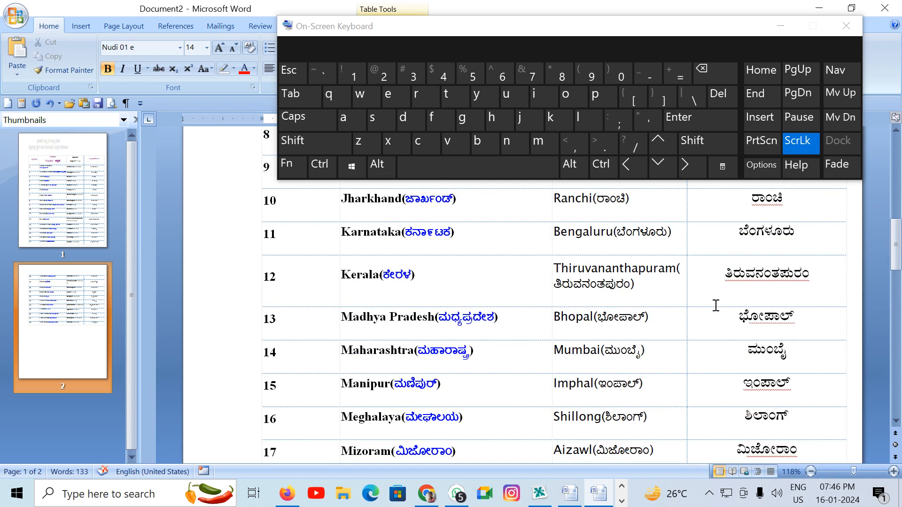
pyautogui.scroll(2, 797, 356)
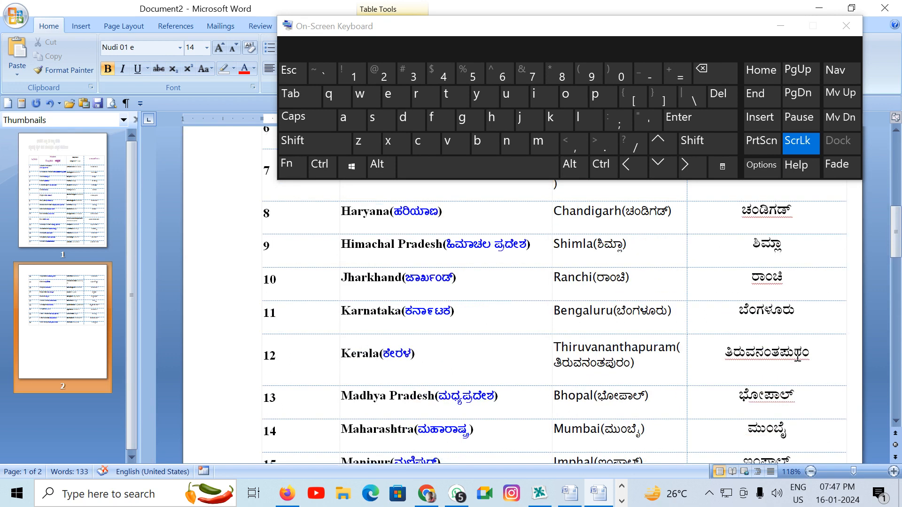